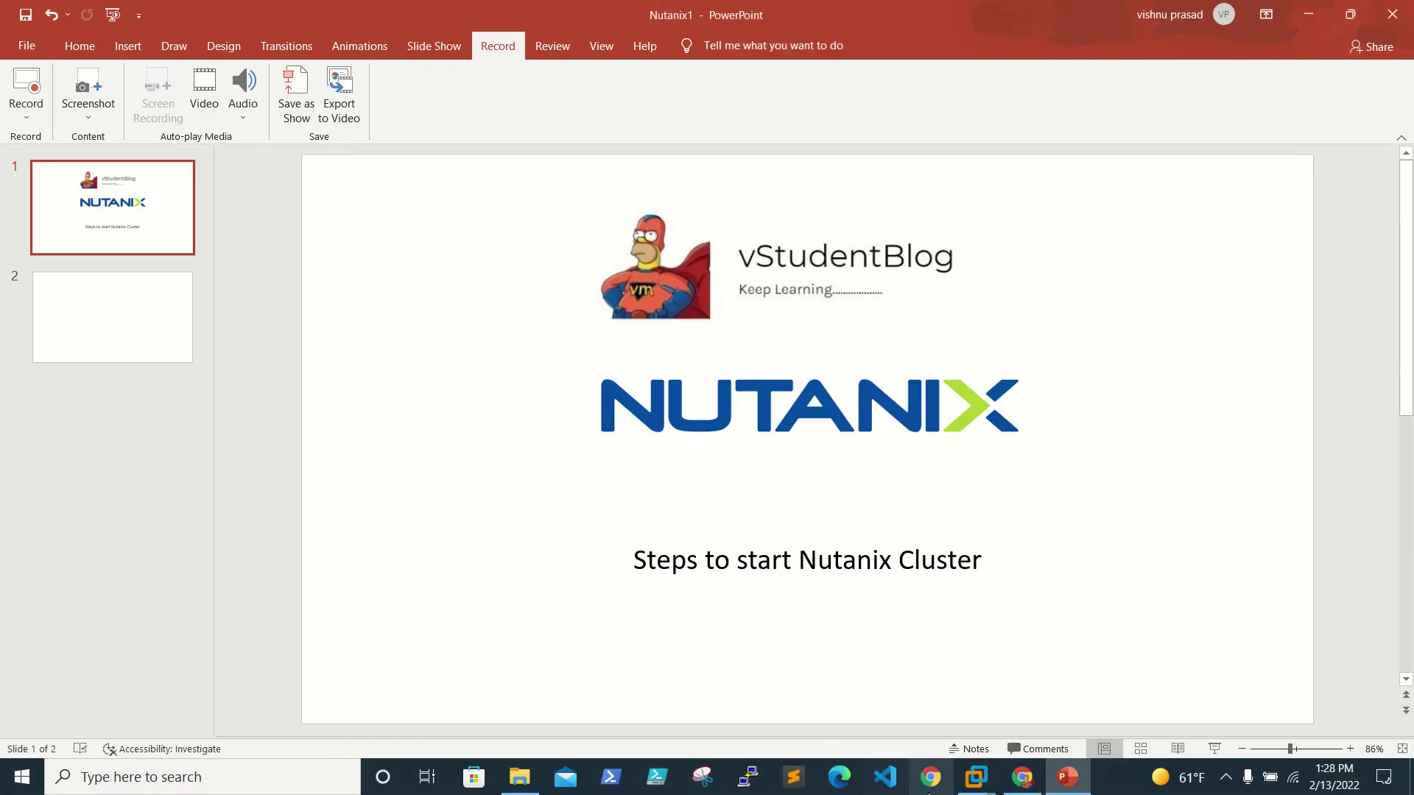
Step: Reload the Prism login page, which can't be reached, then minimize the browser and presentation
left_click(1024, 780)
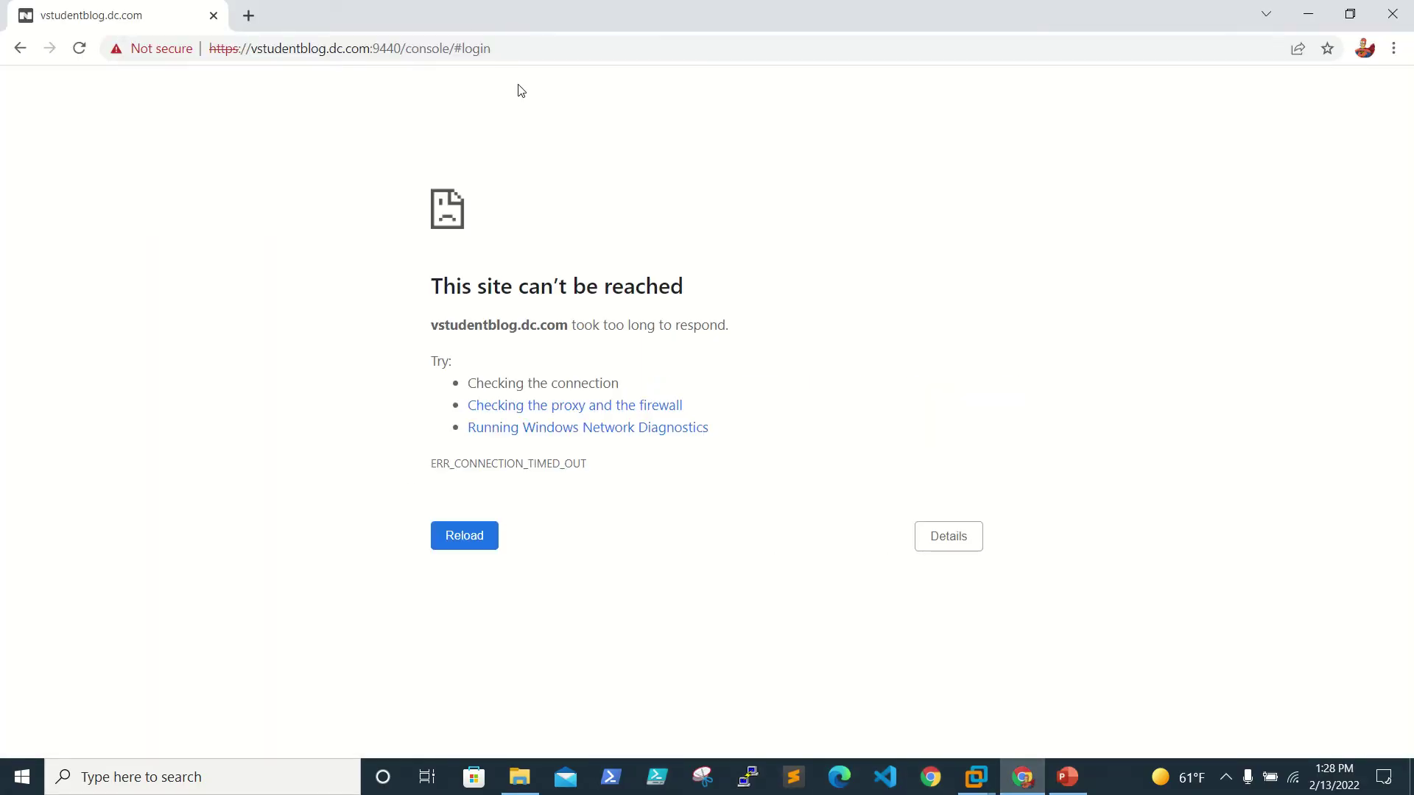
left_click(581, 52)
key("ctrl+a")
key("Return")
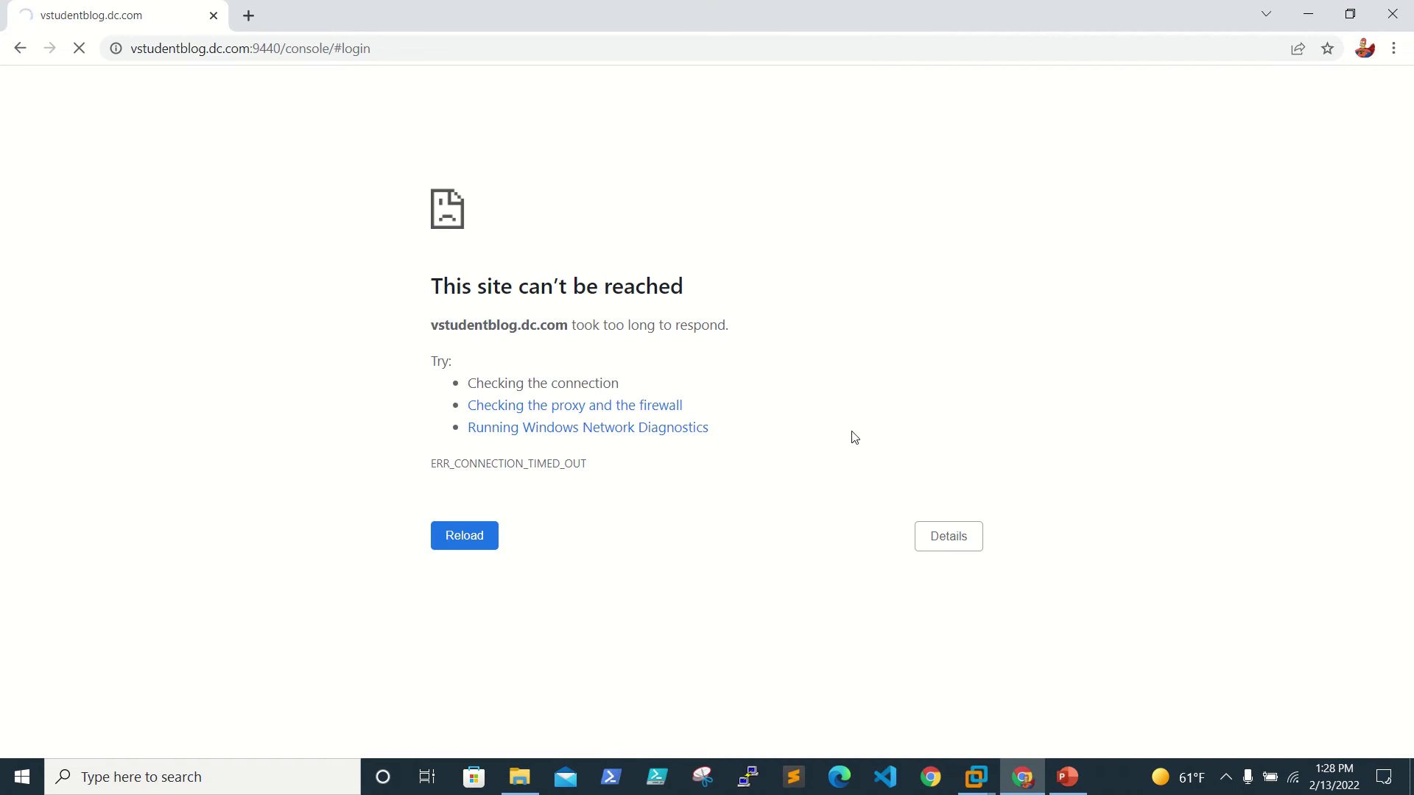
mouse_move(1325, 8)
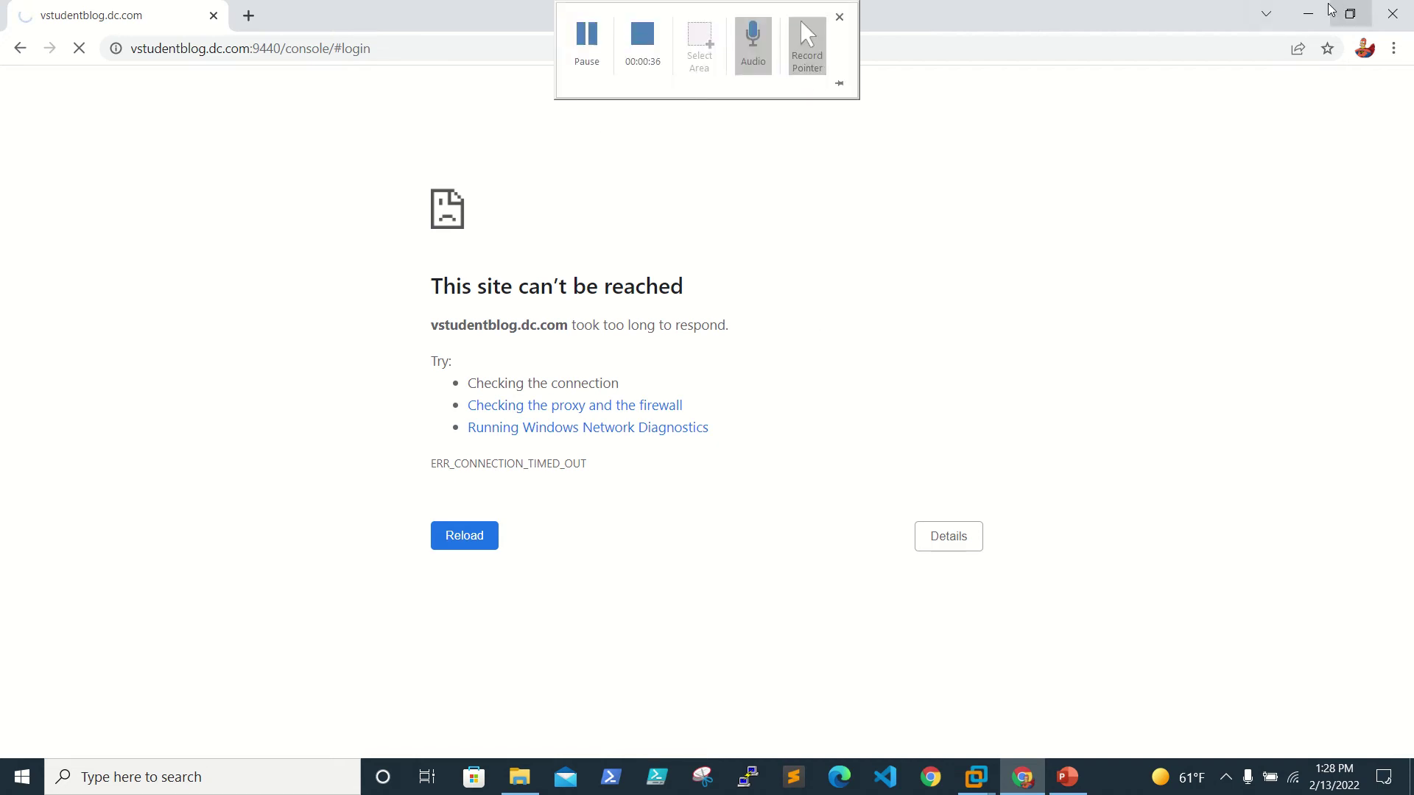
triple_click(1206, 302)
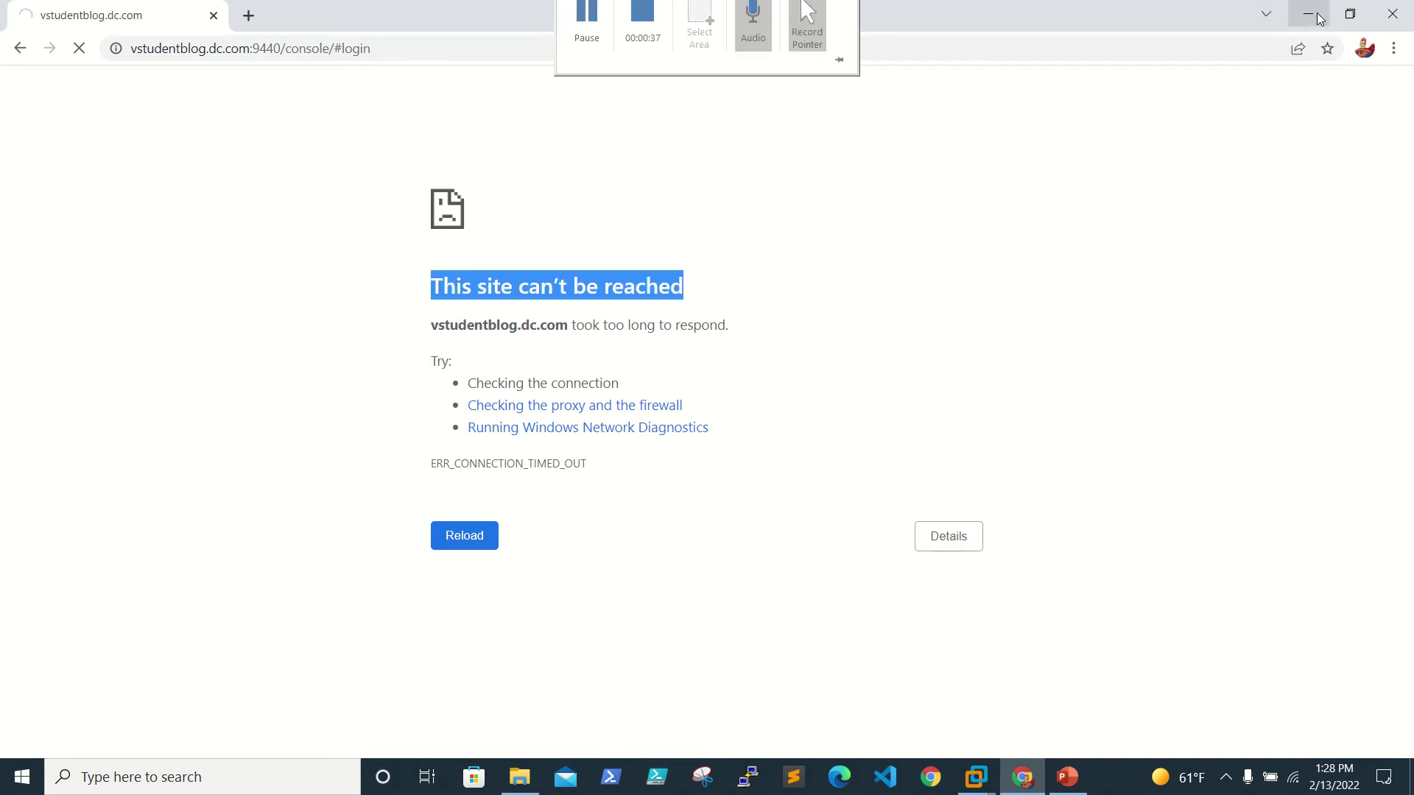
left_click(1308, 13)
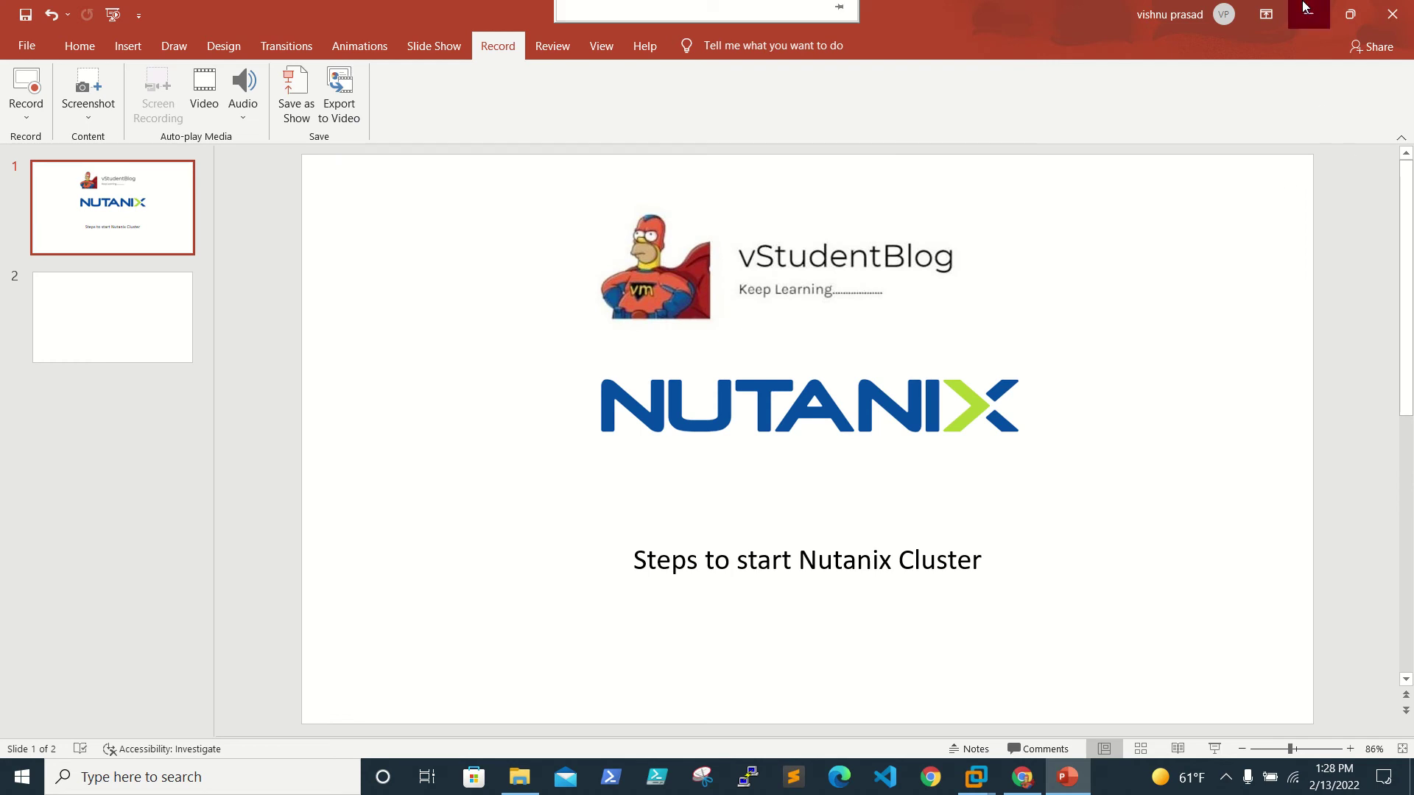
left_click(1309, 13)
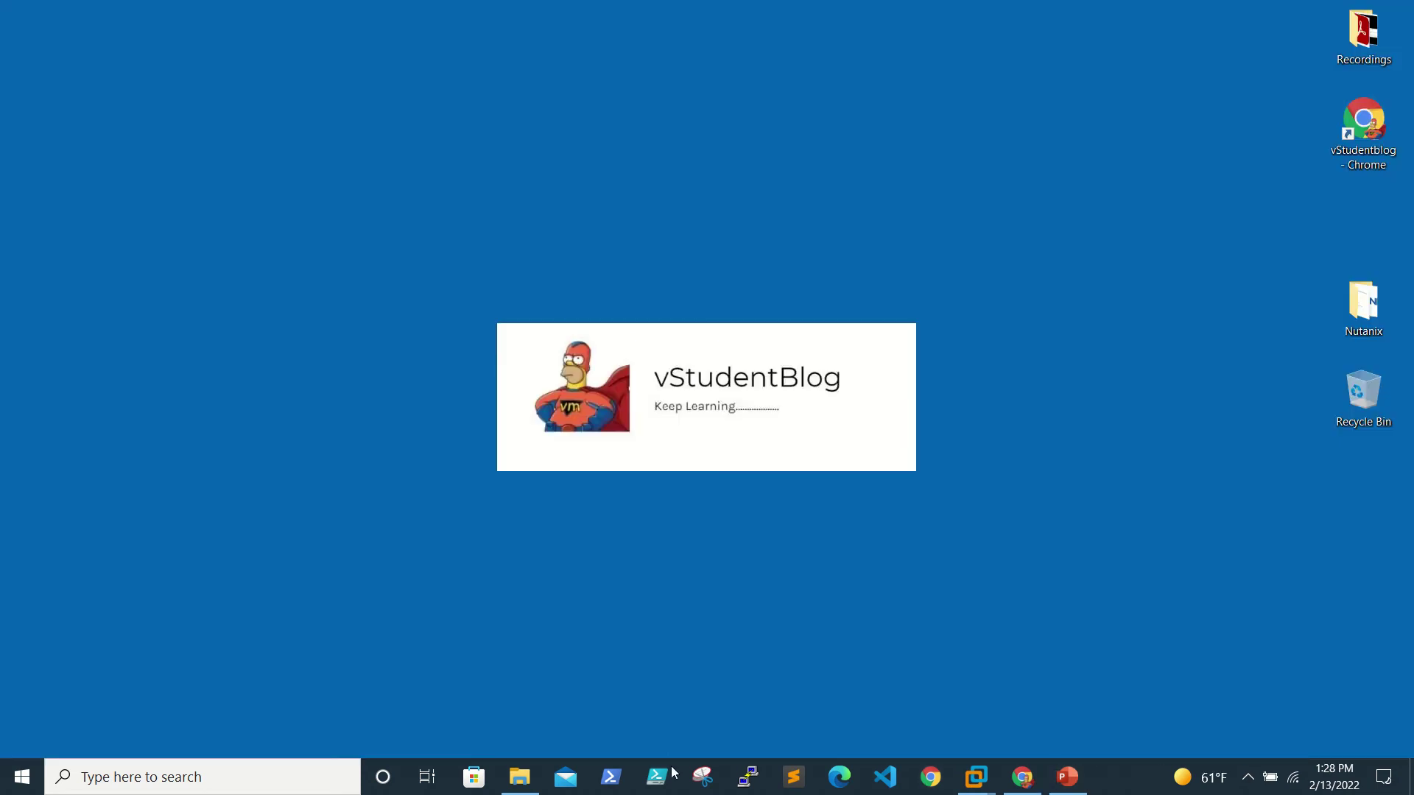
Step: Launch PuTTY and connect to host 192.168.0.101
right_click(752, 788)
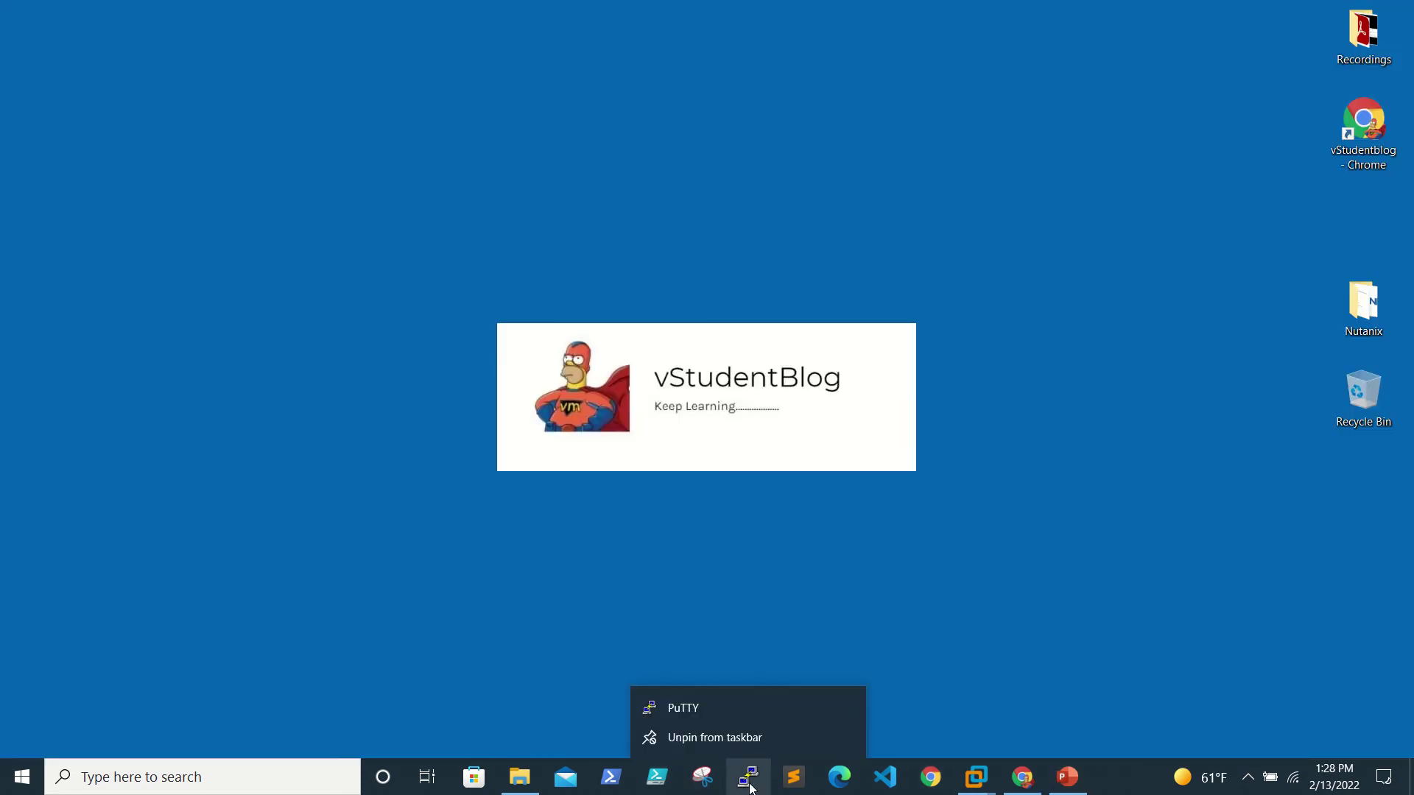
left_click(805, 555)
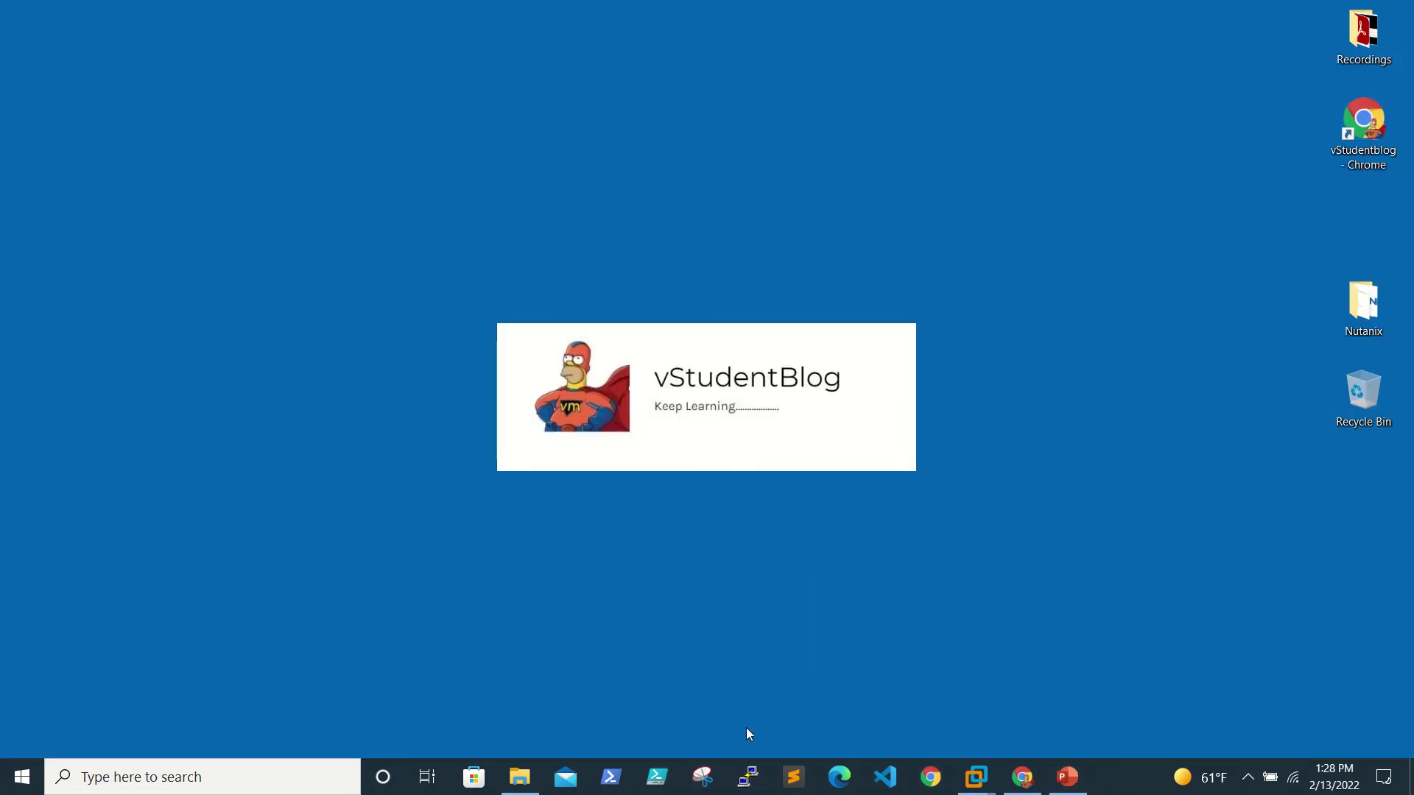
left_click(752, 779)
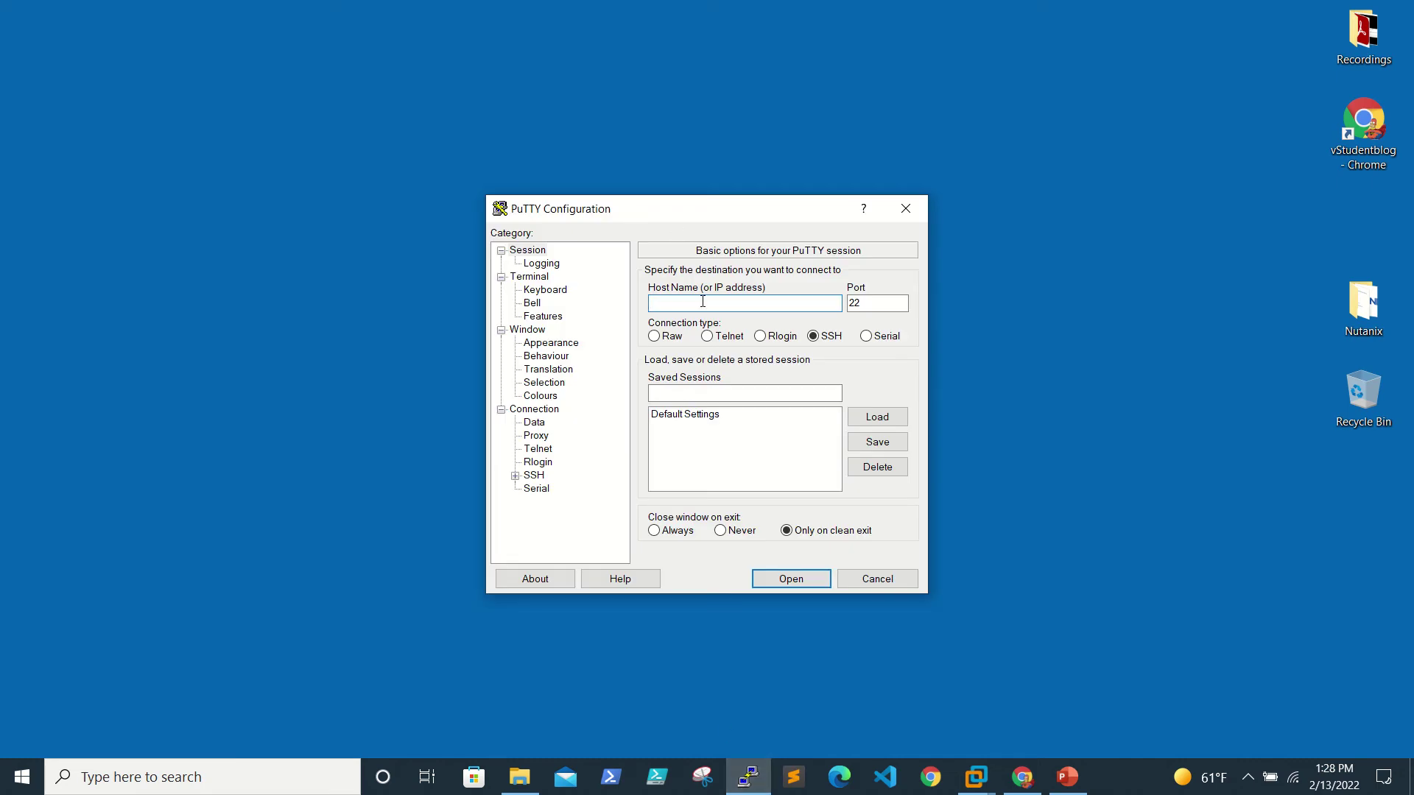
type("192.168.0.101")
key("Return")
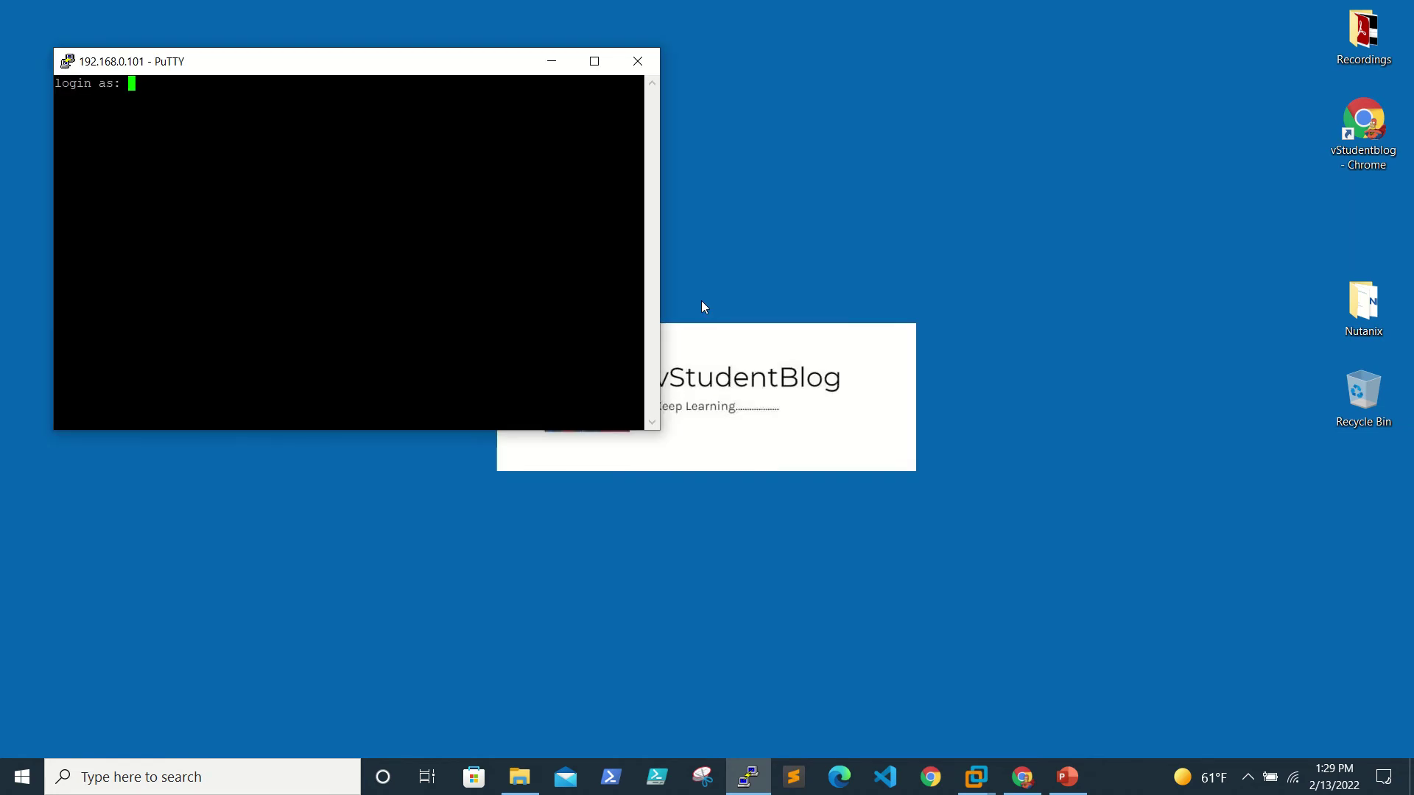
Step: Log in to the Controller VM as nutanix, re-entering the password after one denial
type("nutanix")
key("Return")
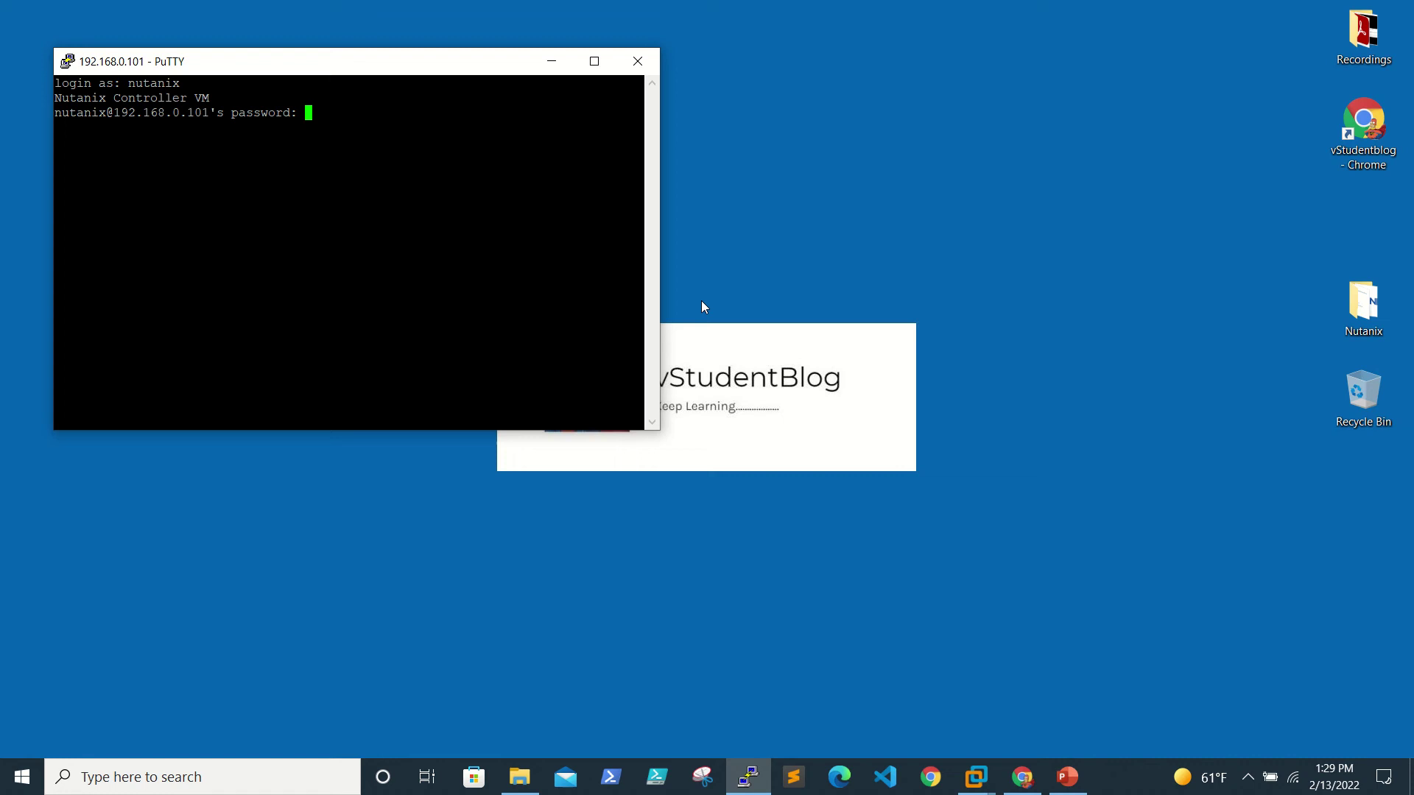
key("Return")
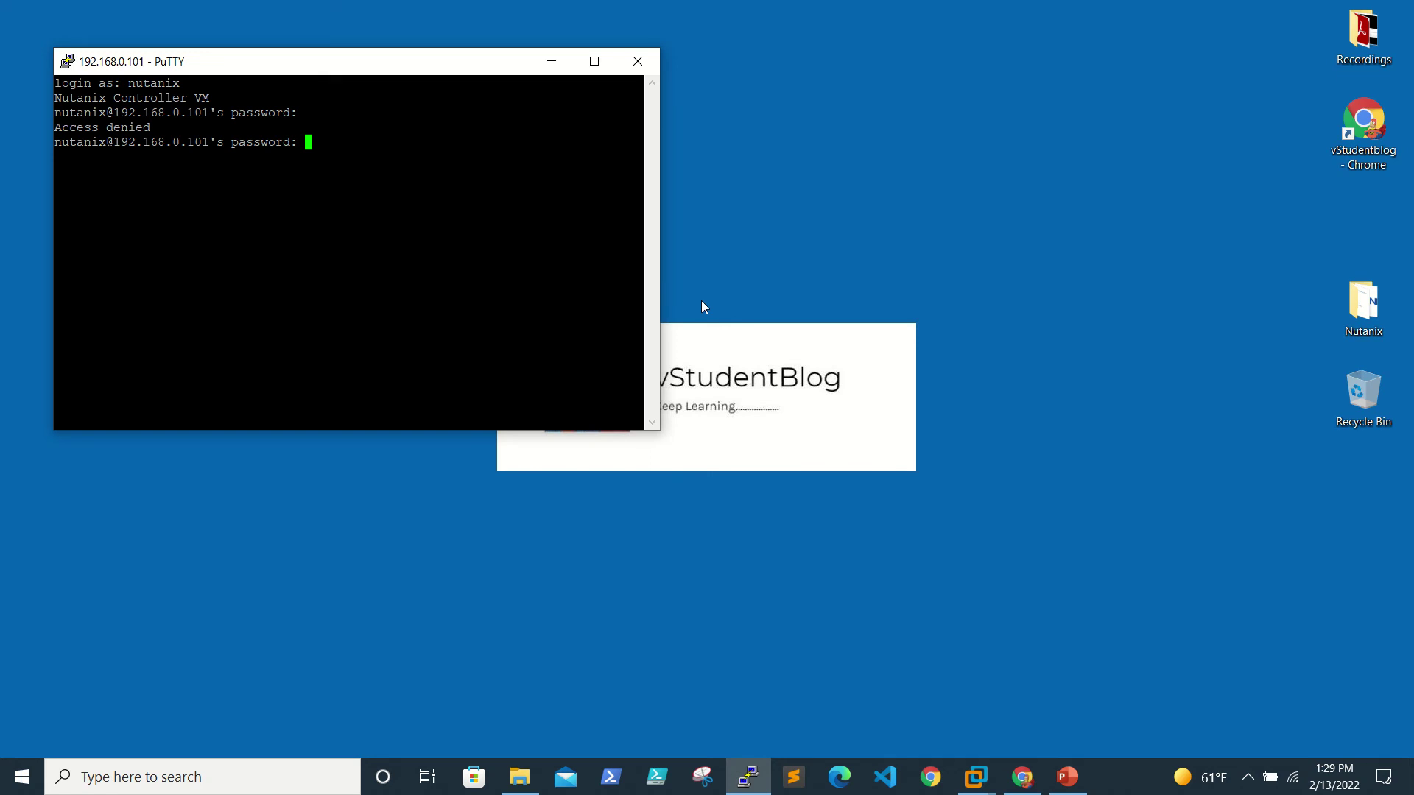
key("Return")
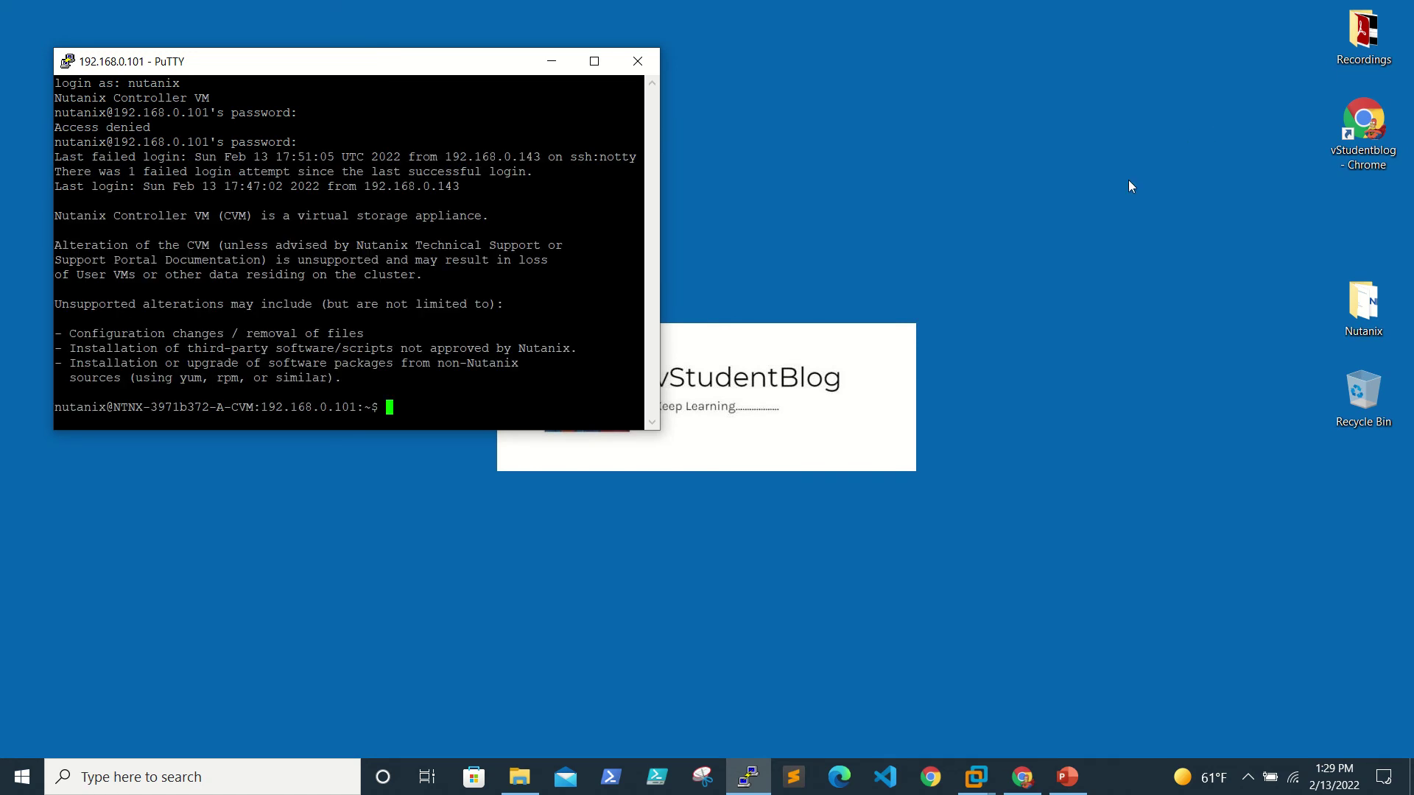
Step: Enlarge the PuTTY terminal window to fill the screen
left_click_drag(649, 432, 886, 654)
left_click_drag(657, 562, 1019, 560)
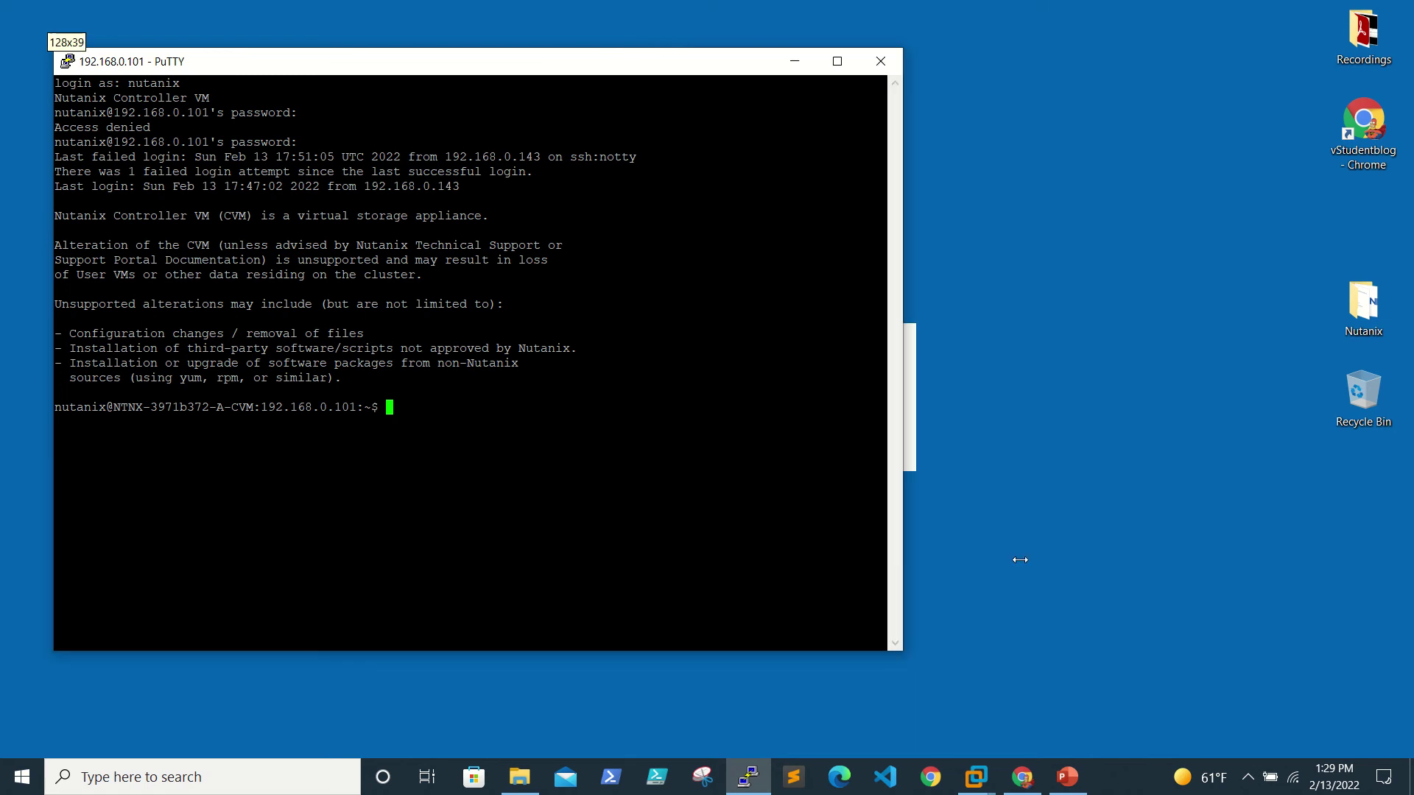
left_click(997, 53)
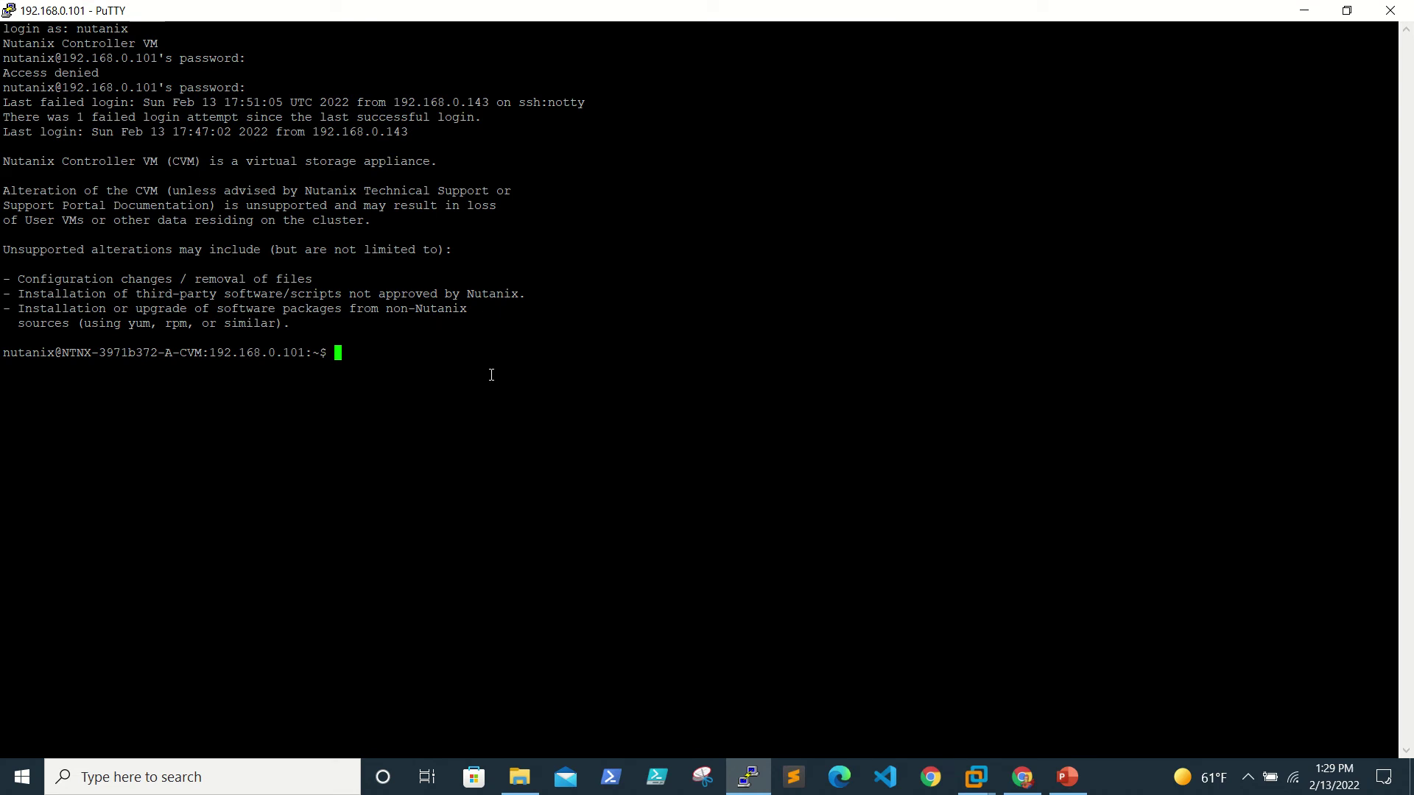
Step: Run 'cluster status' and scroll through the list of stopped, mostly DOWN services
type("cluster status")
key("Return")
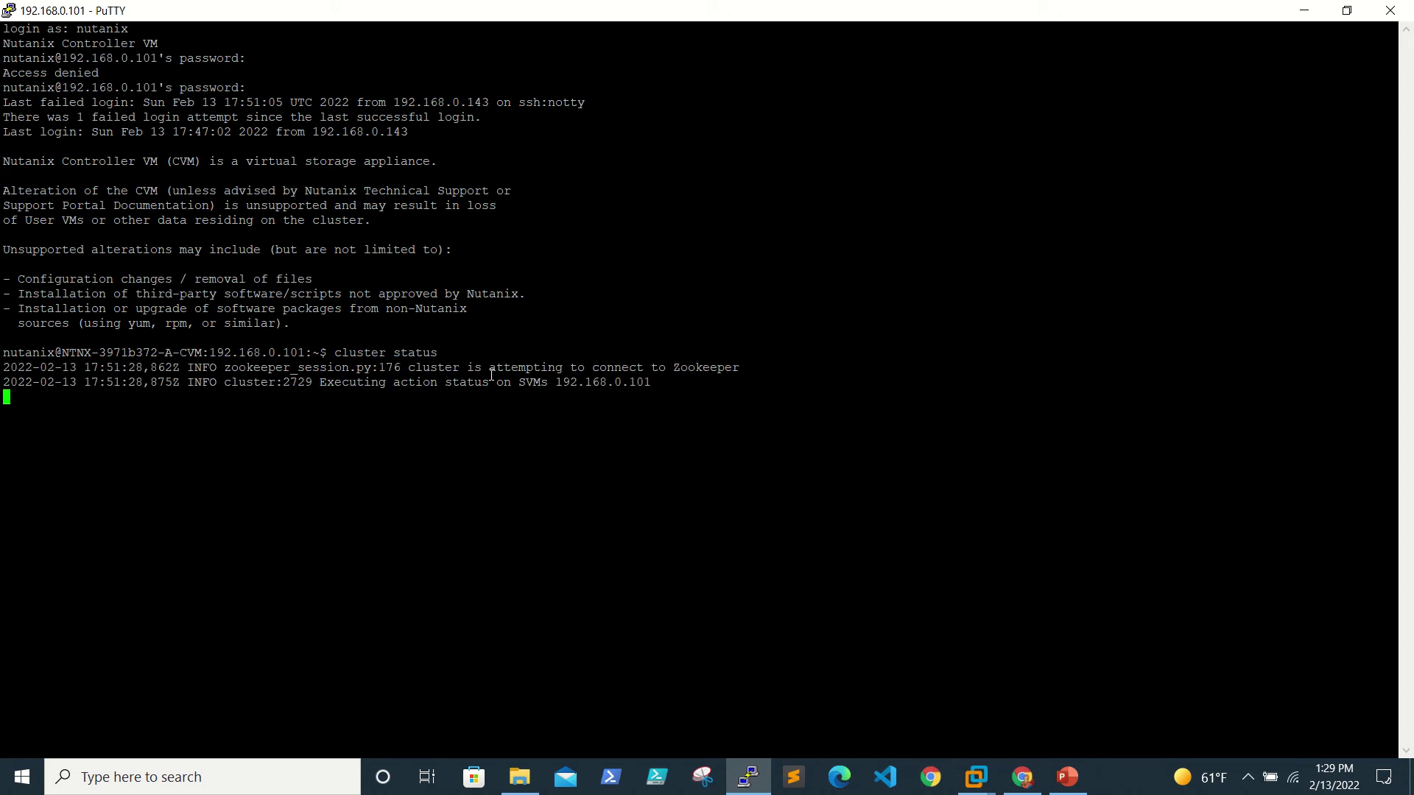
scroll(494, 322, "up", 7)
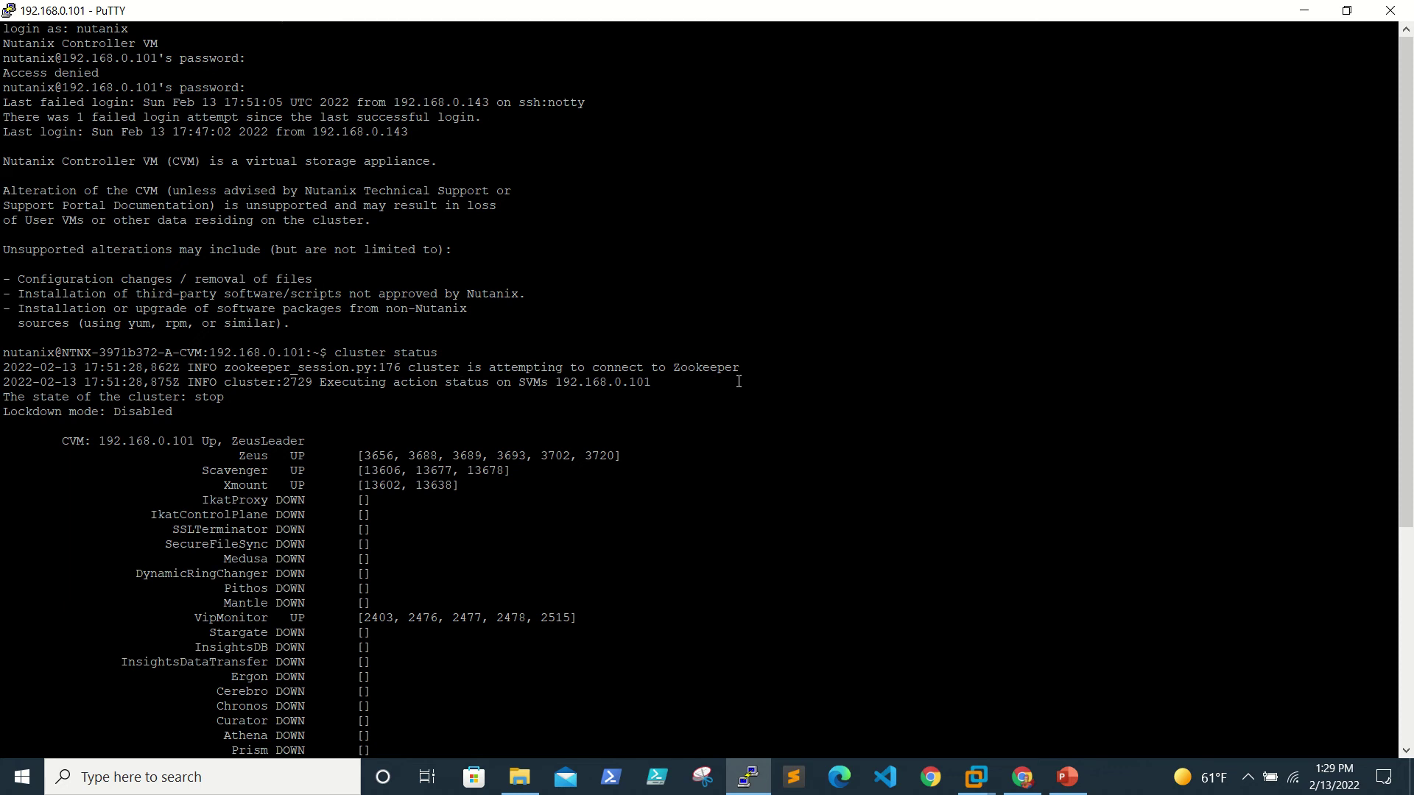
scroll(527, 591, "down", 7)
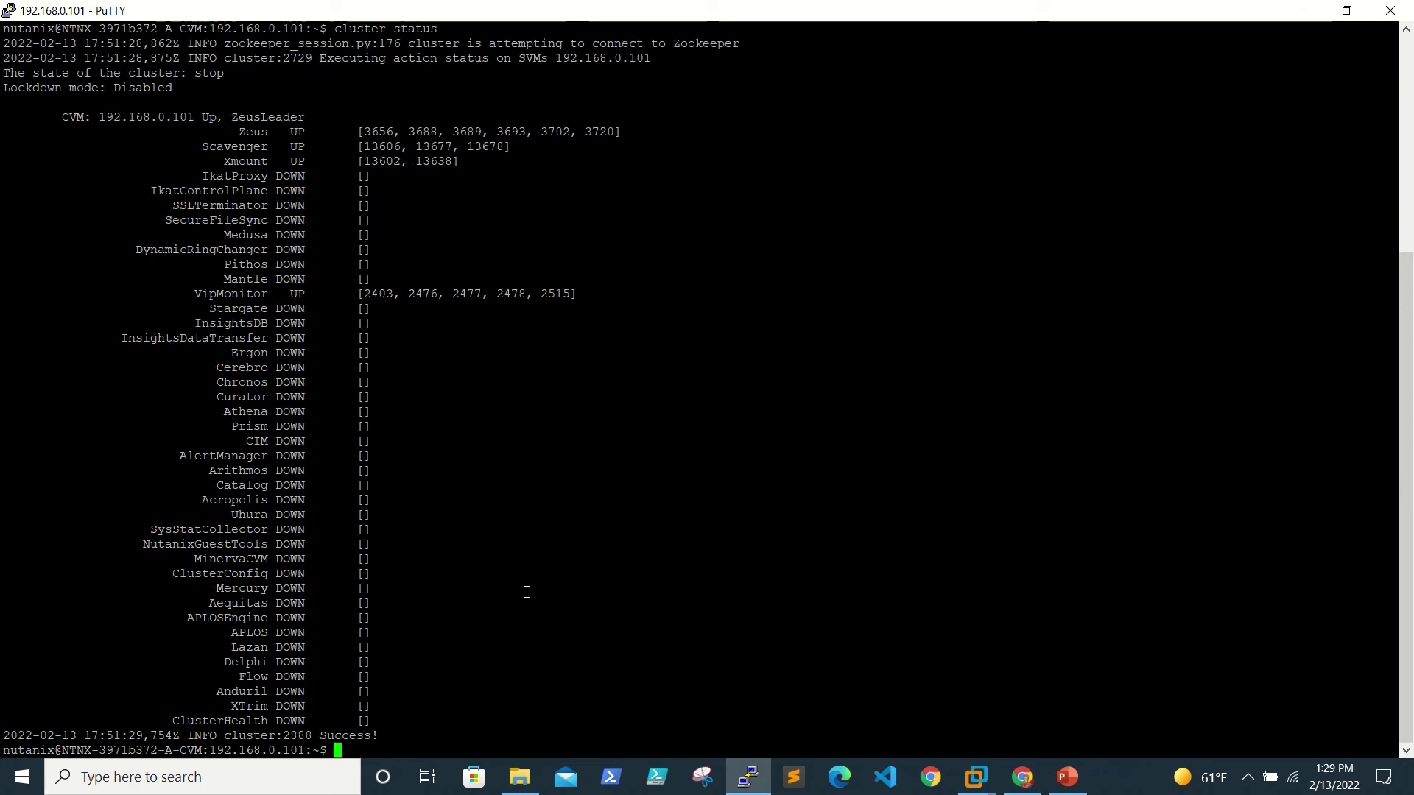
scroll(524, 590, "up", 7)
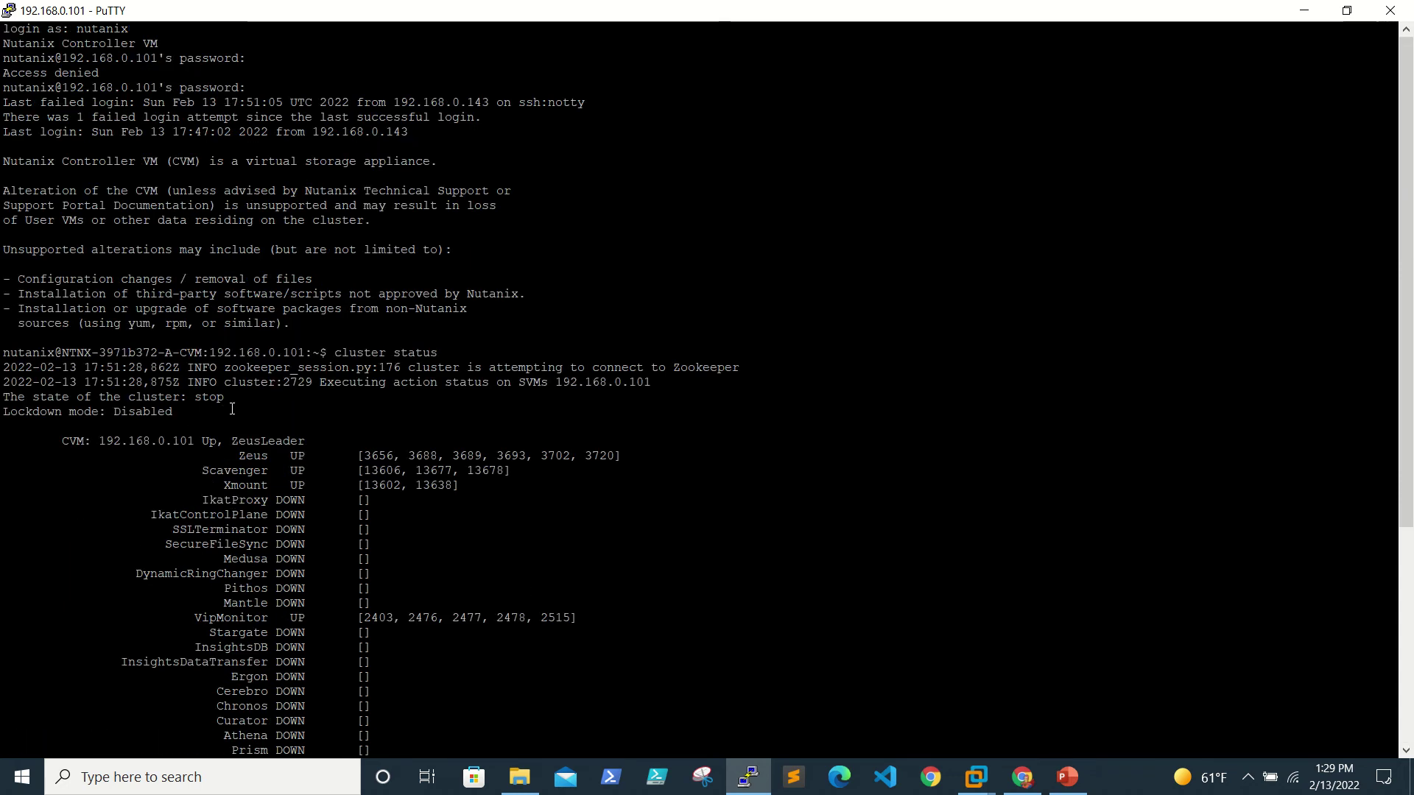
scroll(232, 408, "down", 7)
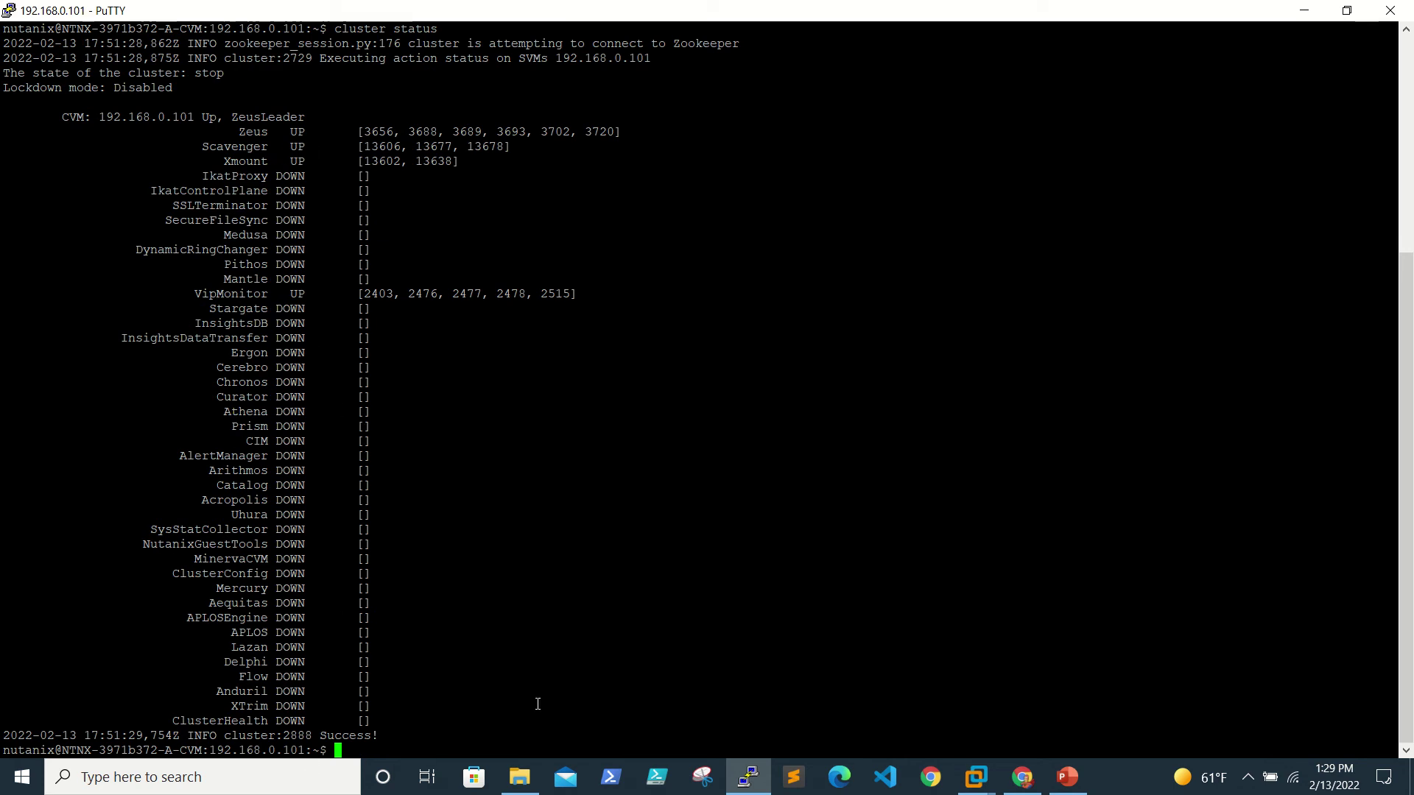
Step: Run 'cluster start' on the CVM and wait until every service reports UP with Success
type("s")
key("BackSpace")
type("cluster start")
key("Return")
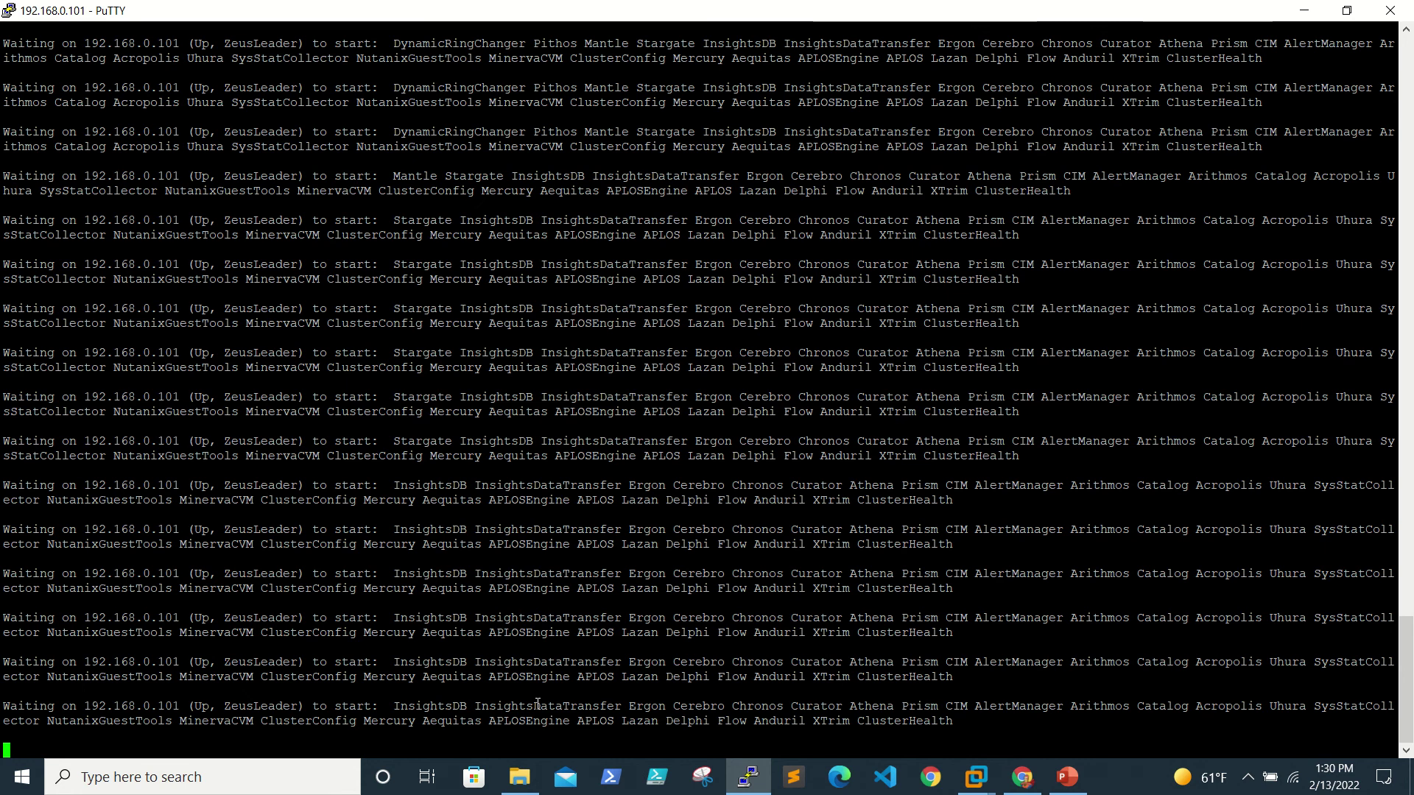
mouse_move(456, 6)
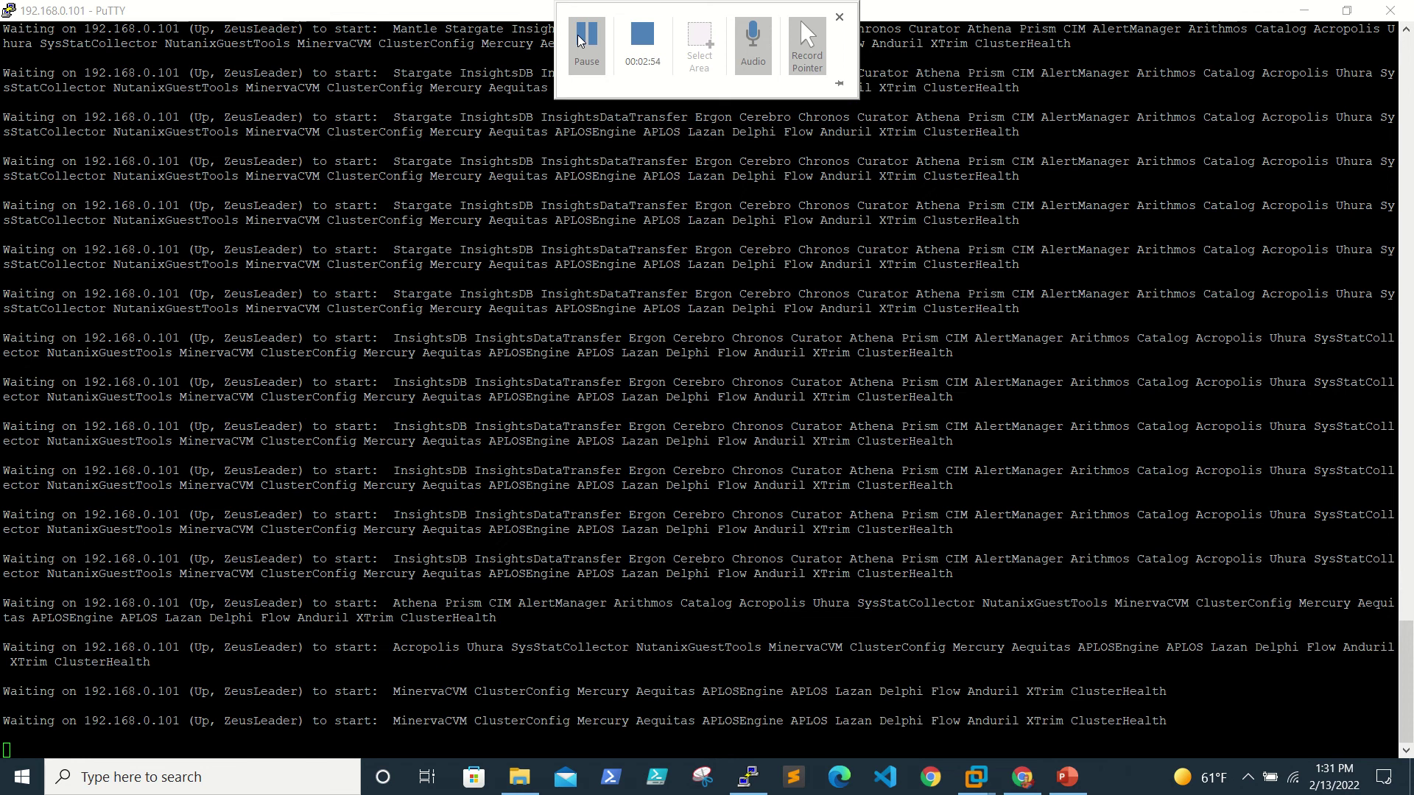
left_click(579, 41)
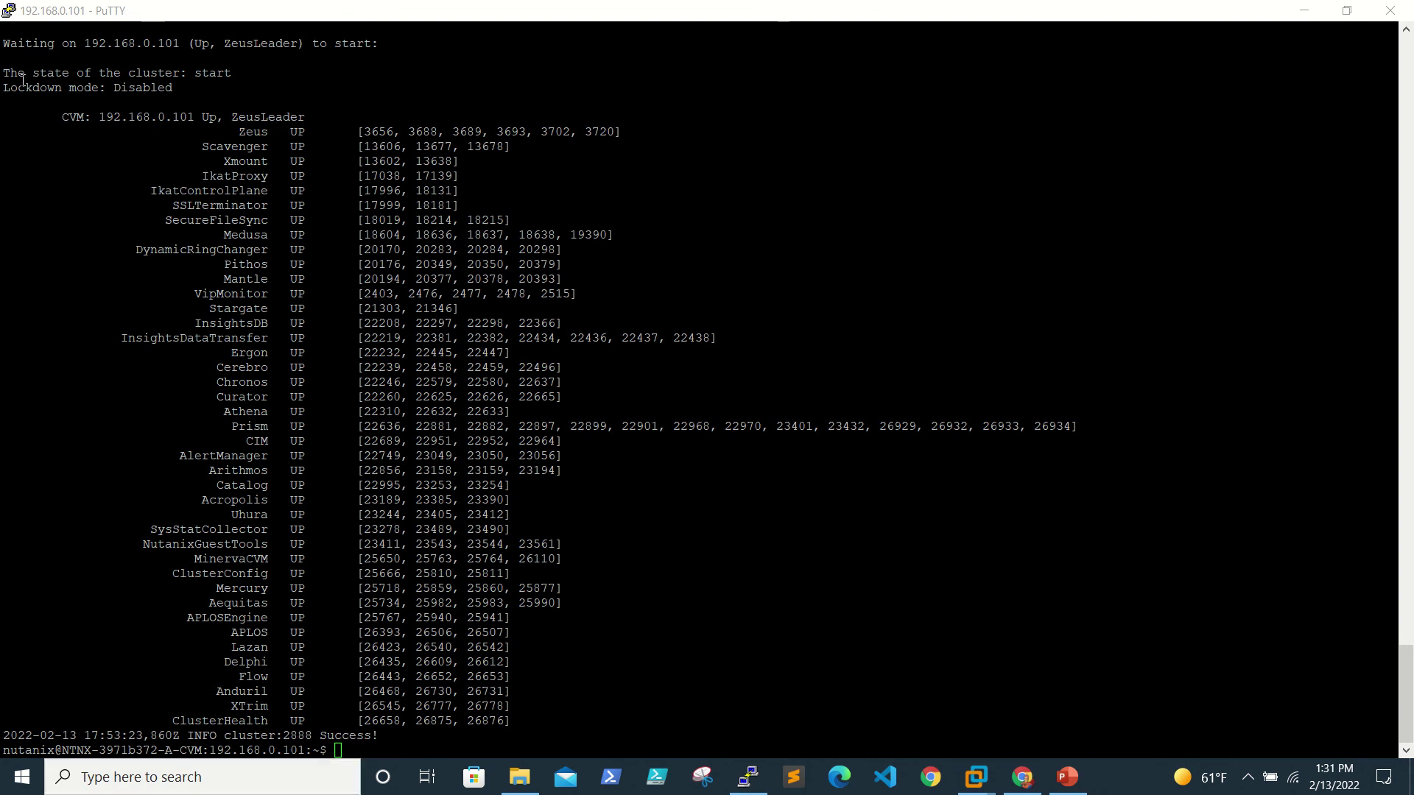
Step: Run 'cluster status' again to confirm state 'start' with all services UP
left_click_drag(4, 87, 201, 114)
left_click(241, 188)
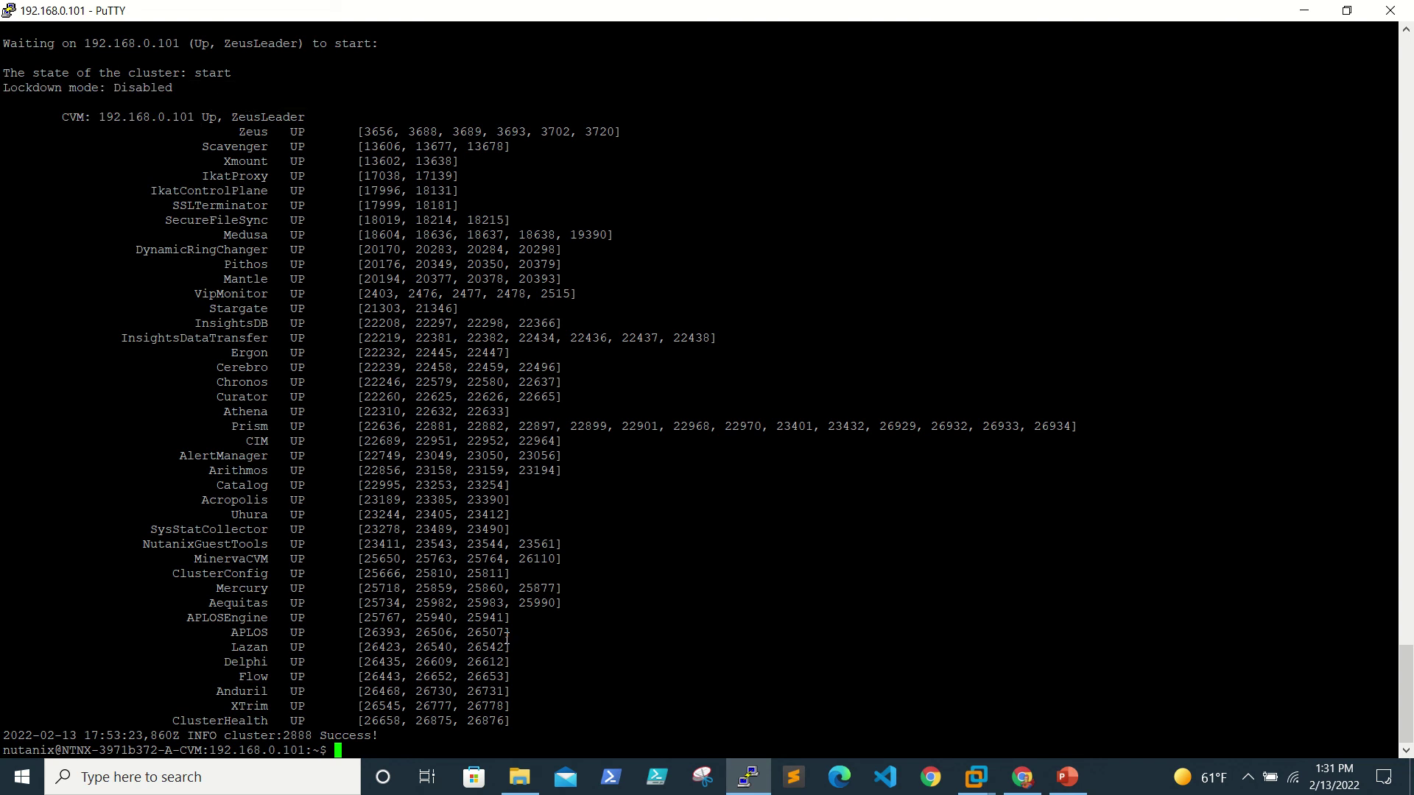
type("cluster status")
key("Return")
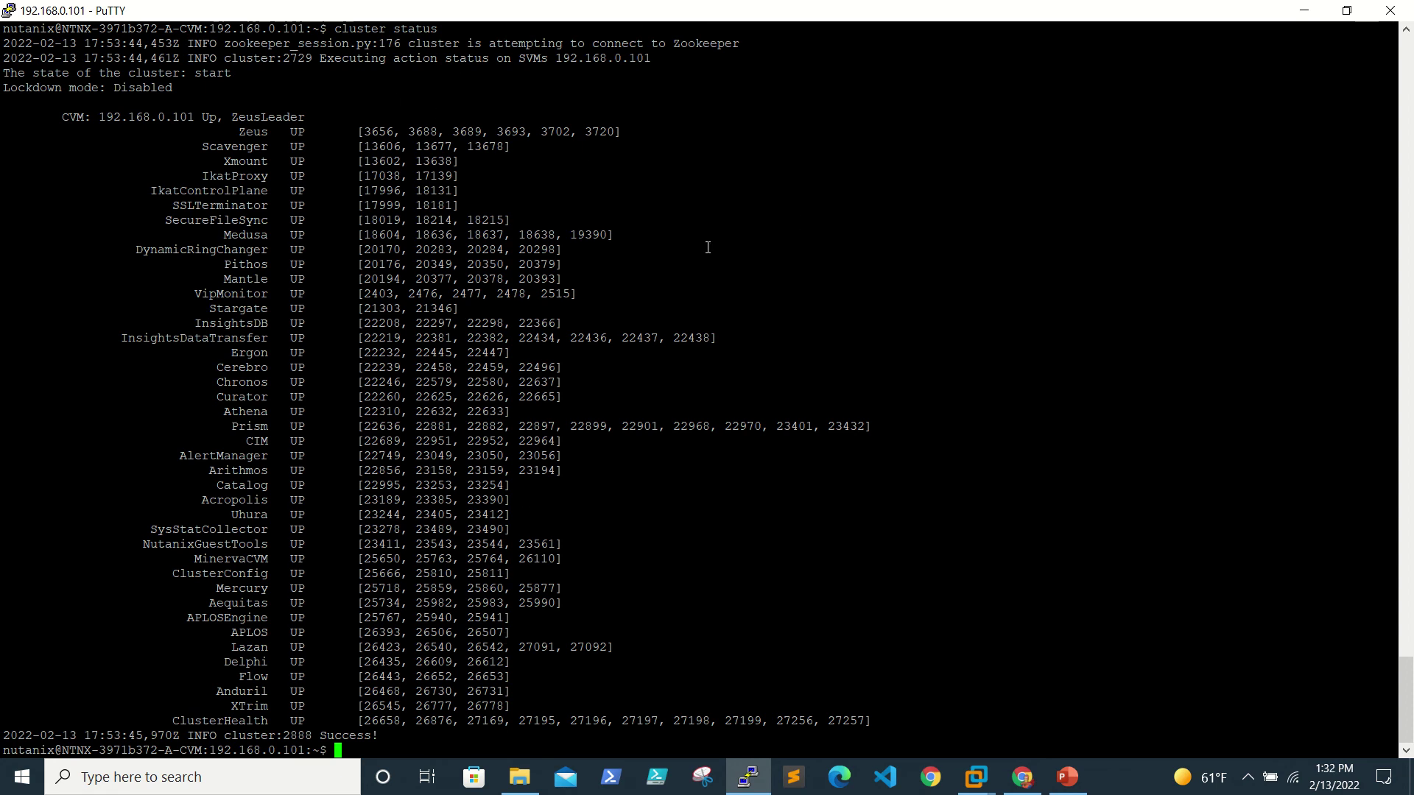
Step: Minimize PuTTY, reload the Prism page in the browser, and accept the terms and conditions
left_click(1304, 10)
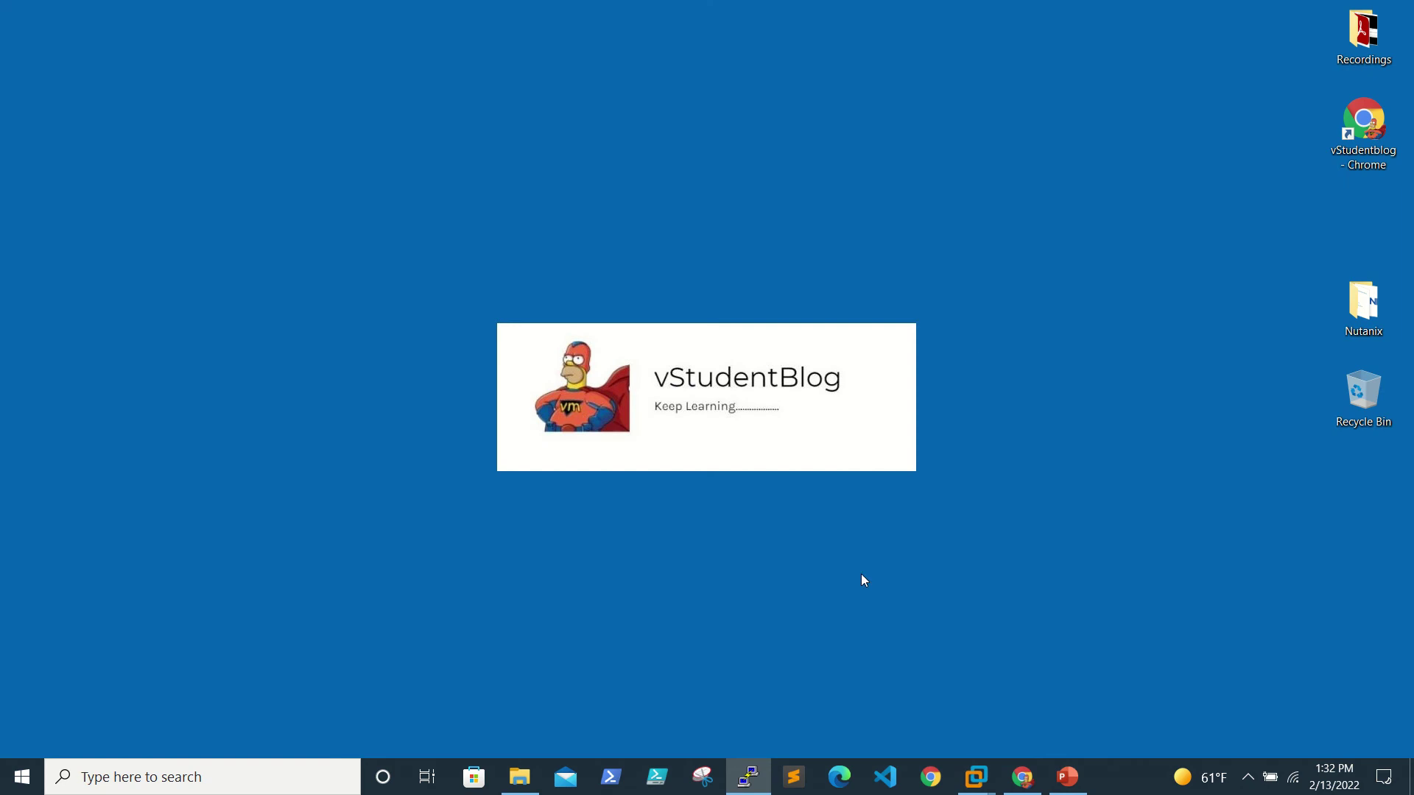
left_click(1019, 775)
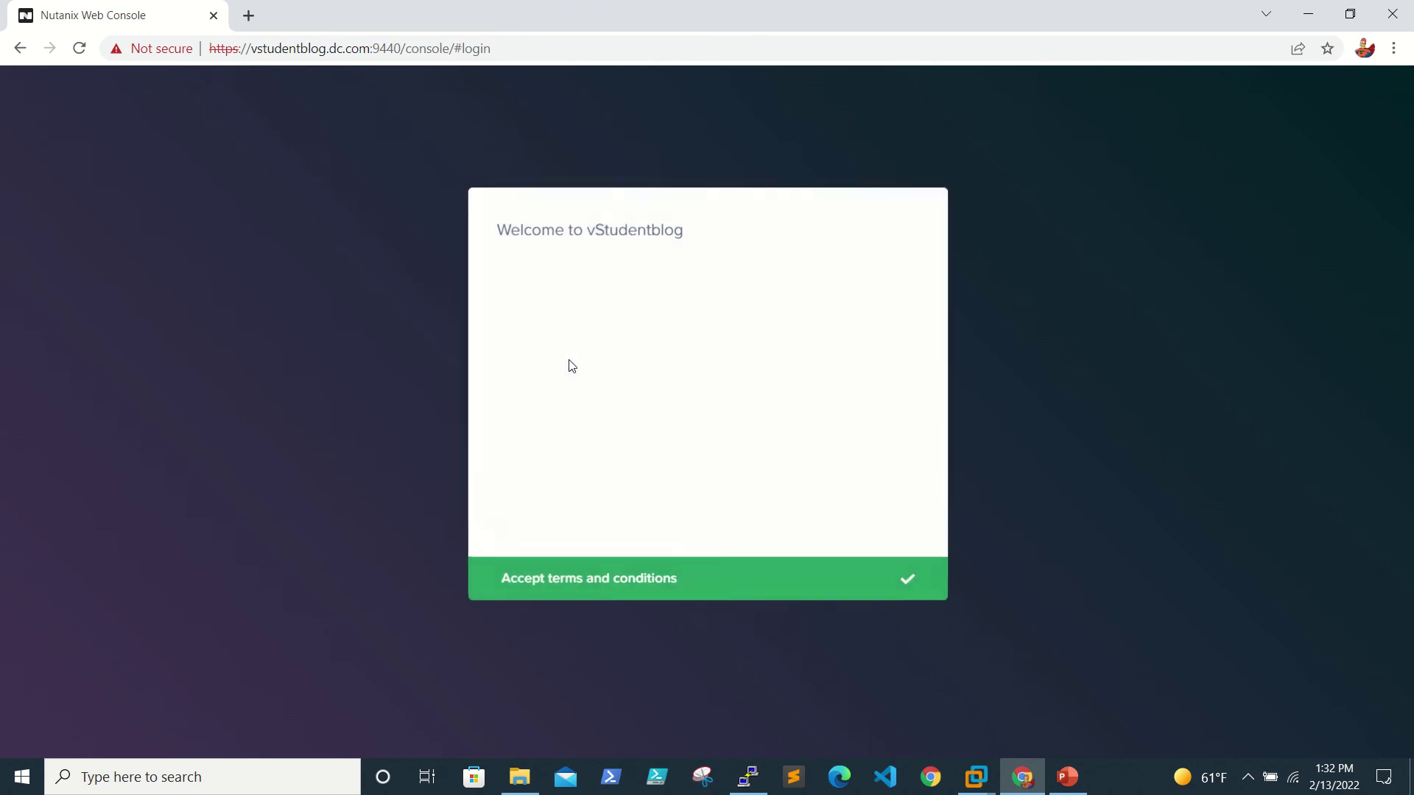
left_click(577, 579)
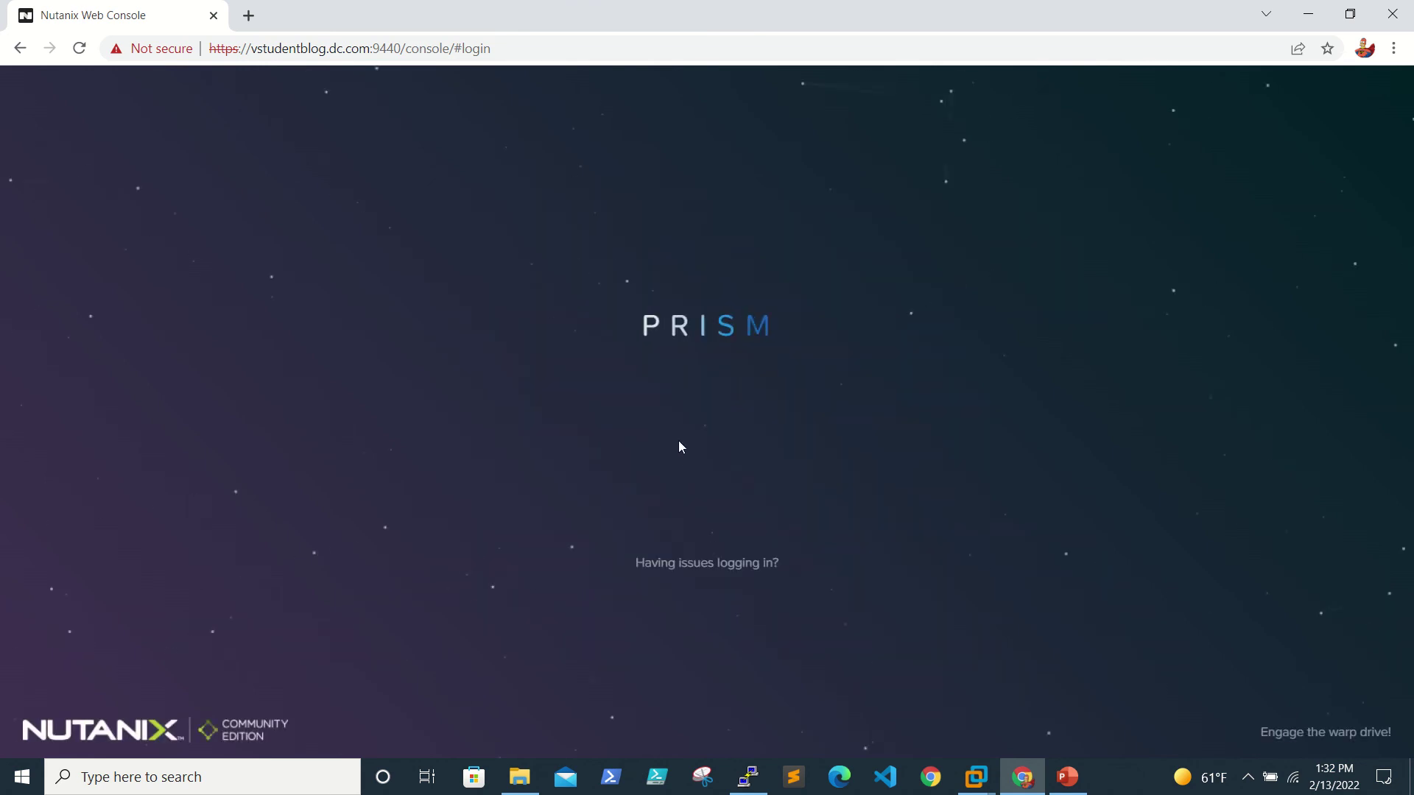
Step: Log in to Prism with the account's e-mail username and password
type("v")
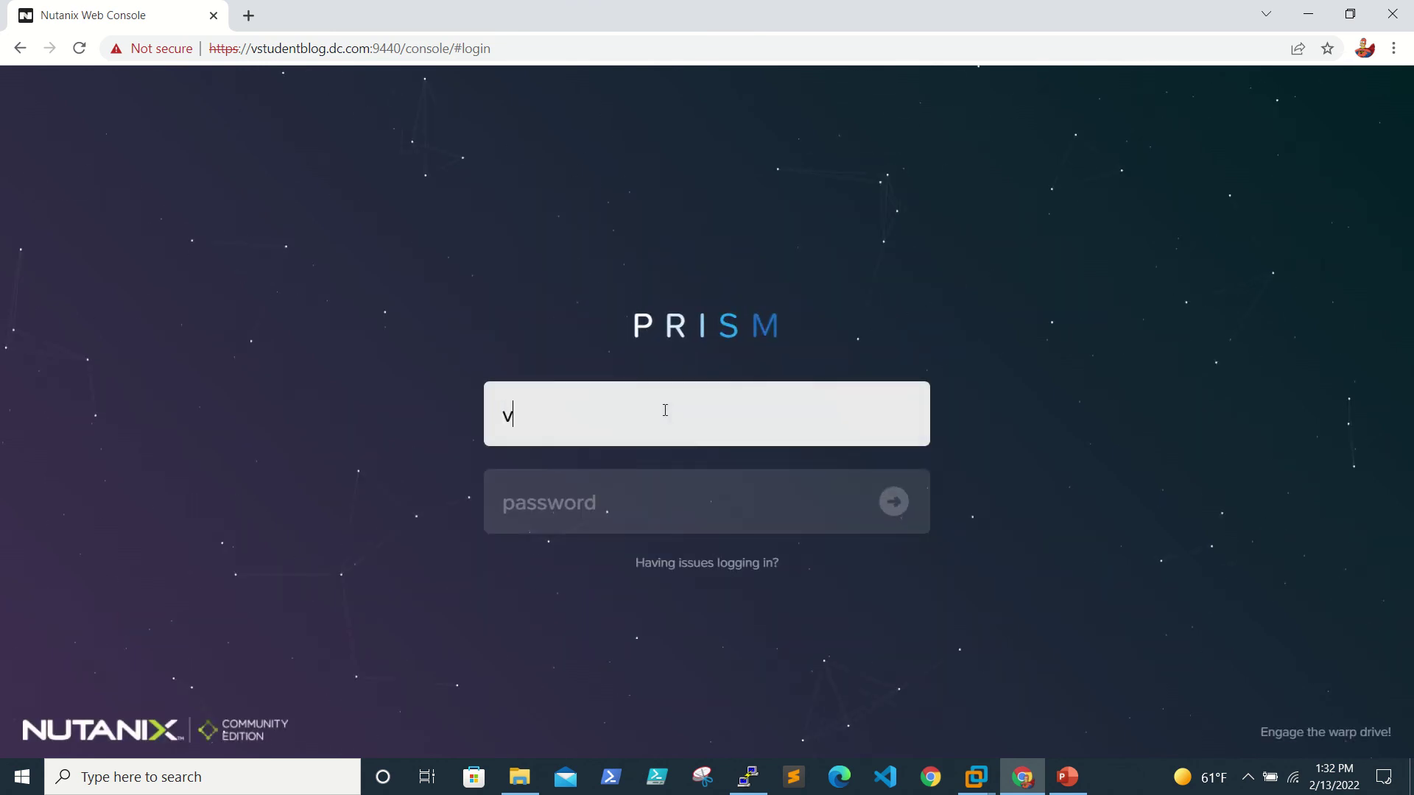
key("BackSpace")
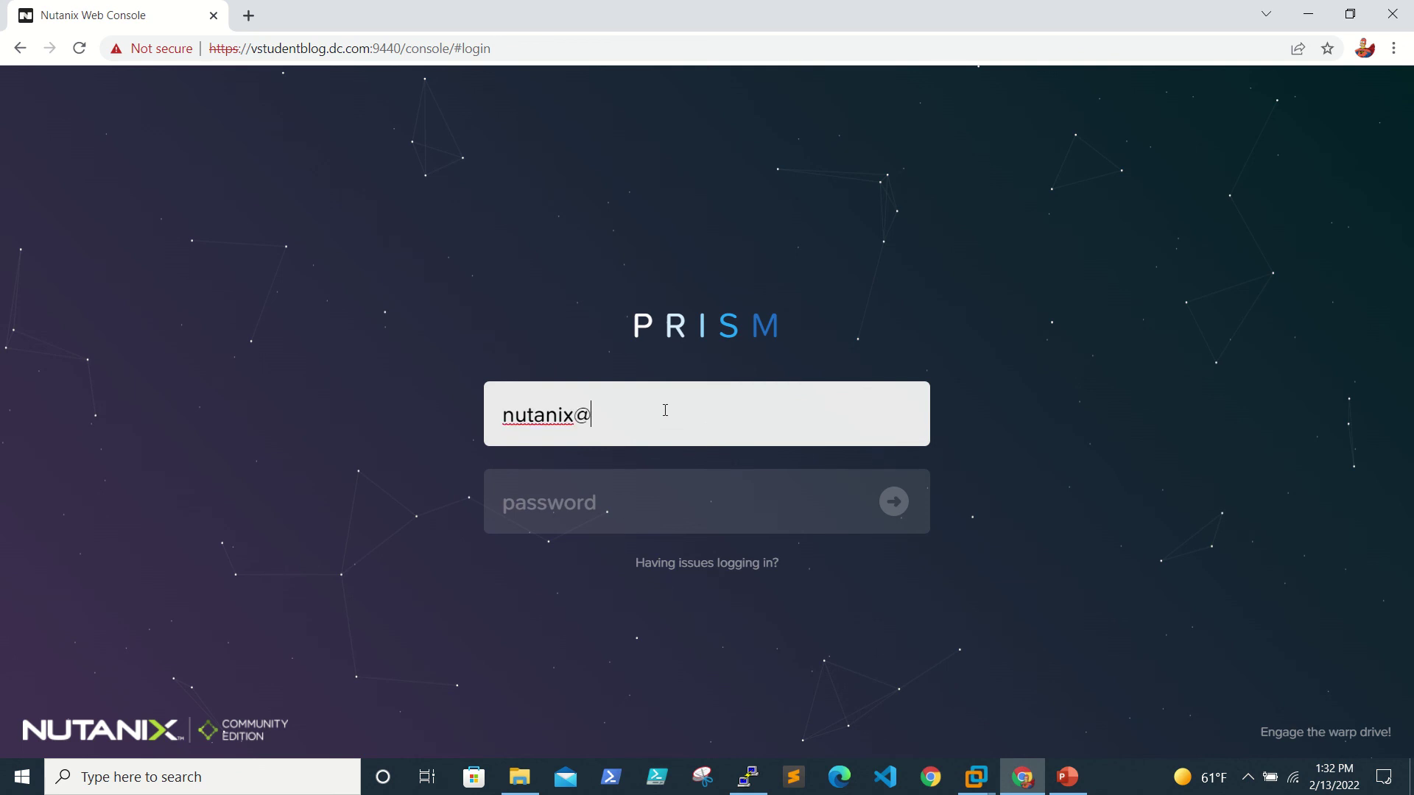
key("Tab")
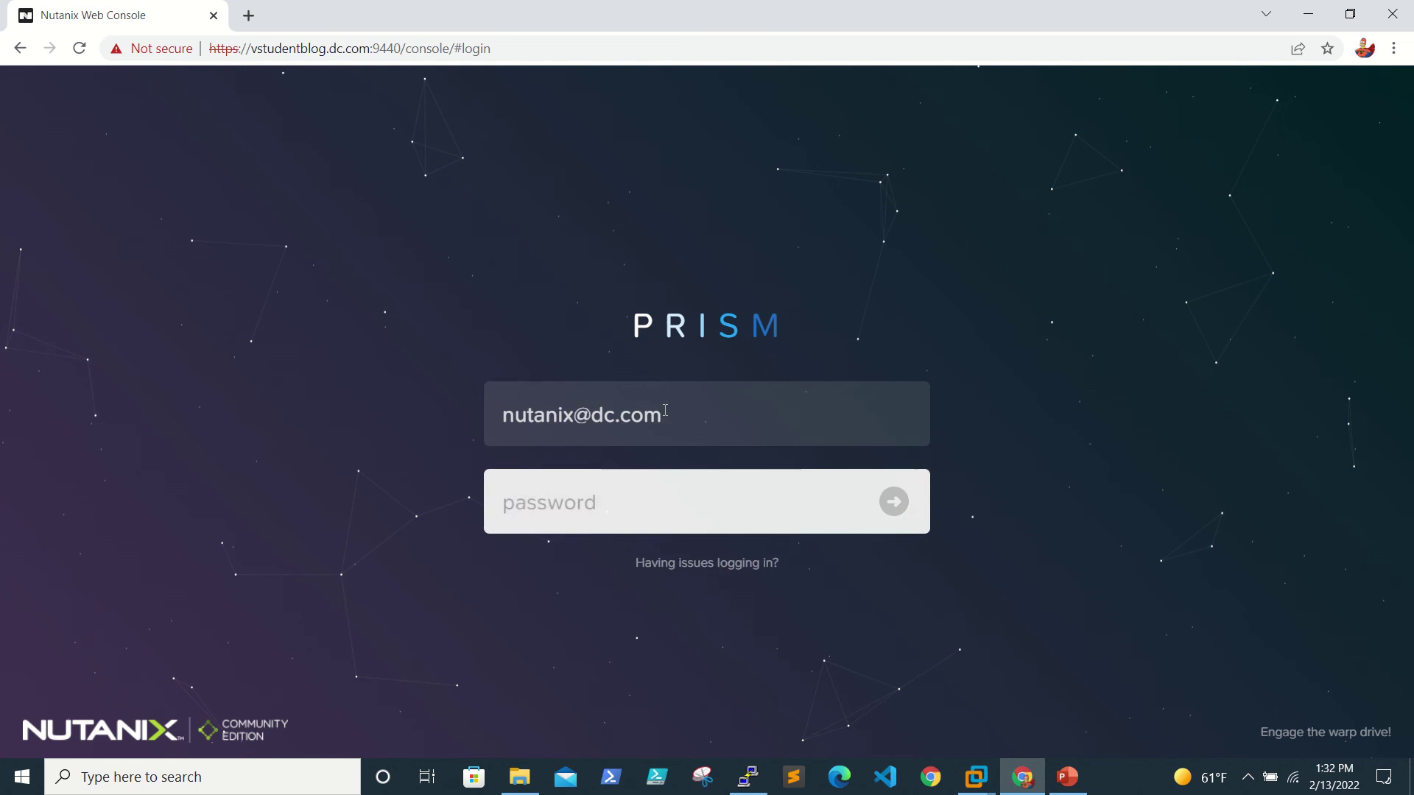
type("n")
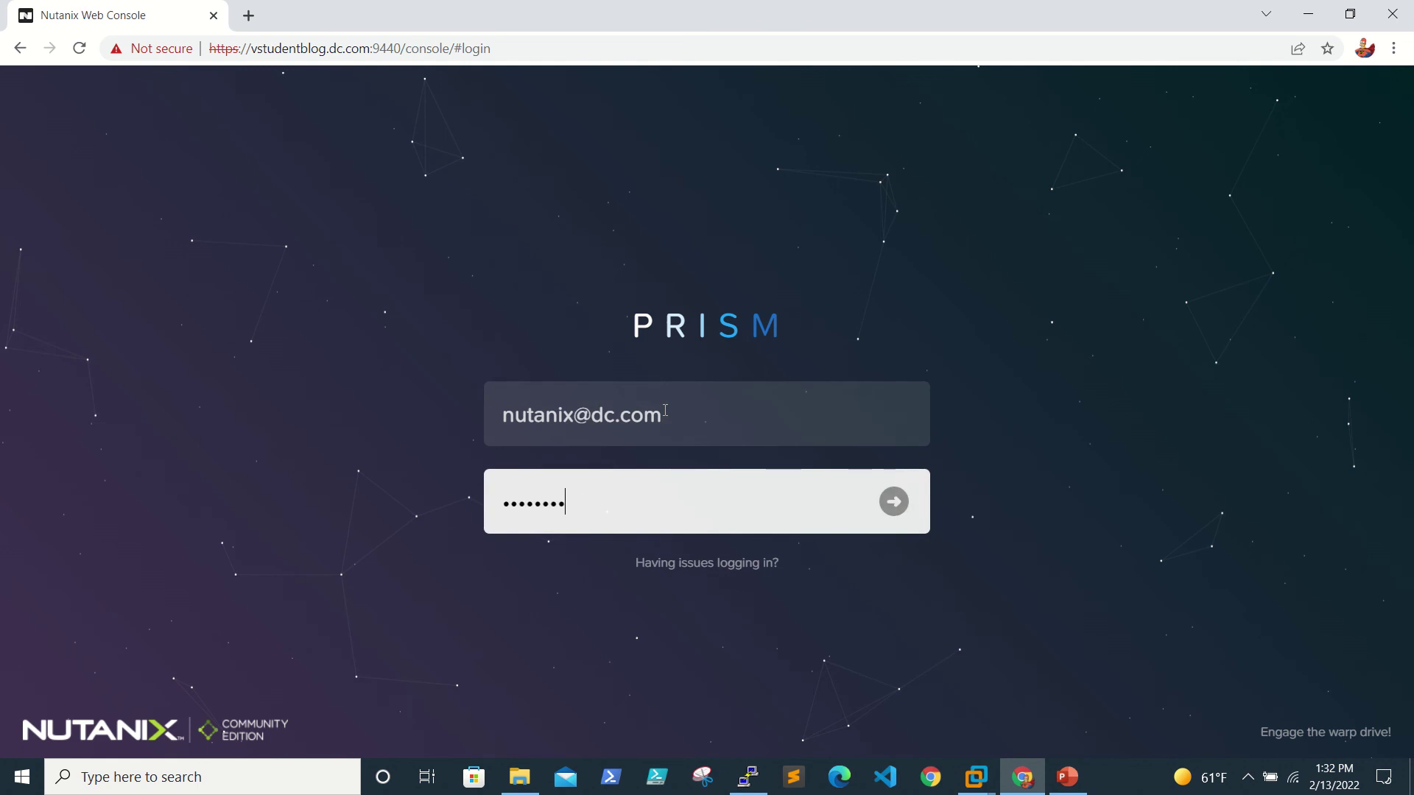
key("Return")
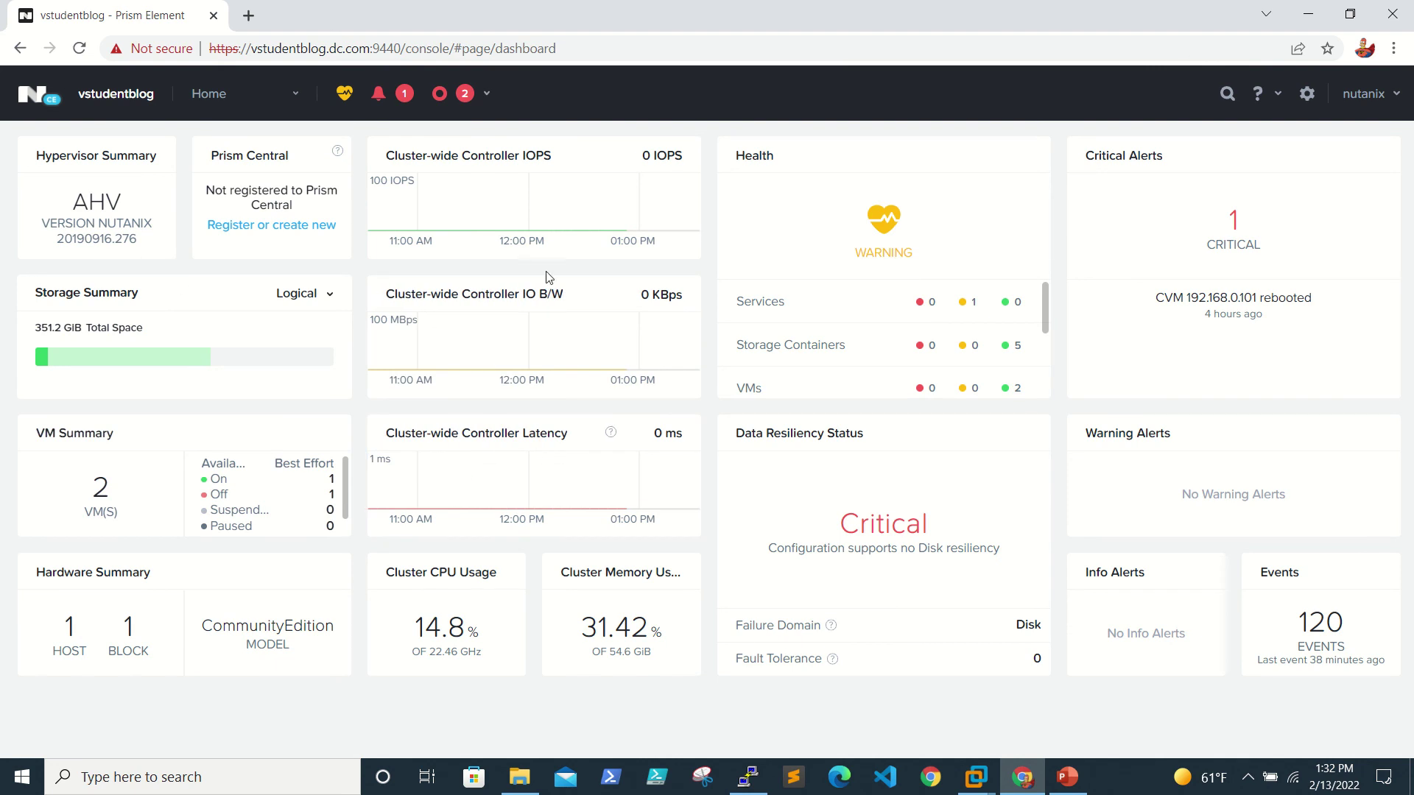
Step: Review the critical alerts list, return to the Home dashboard, and minimize the browser
left_click(1240, 239)
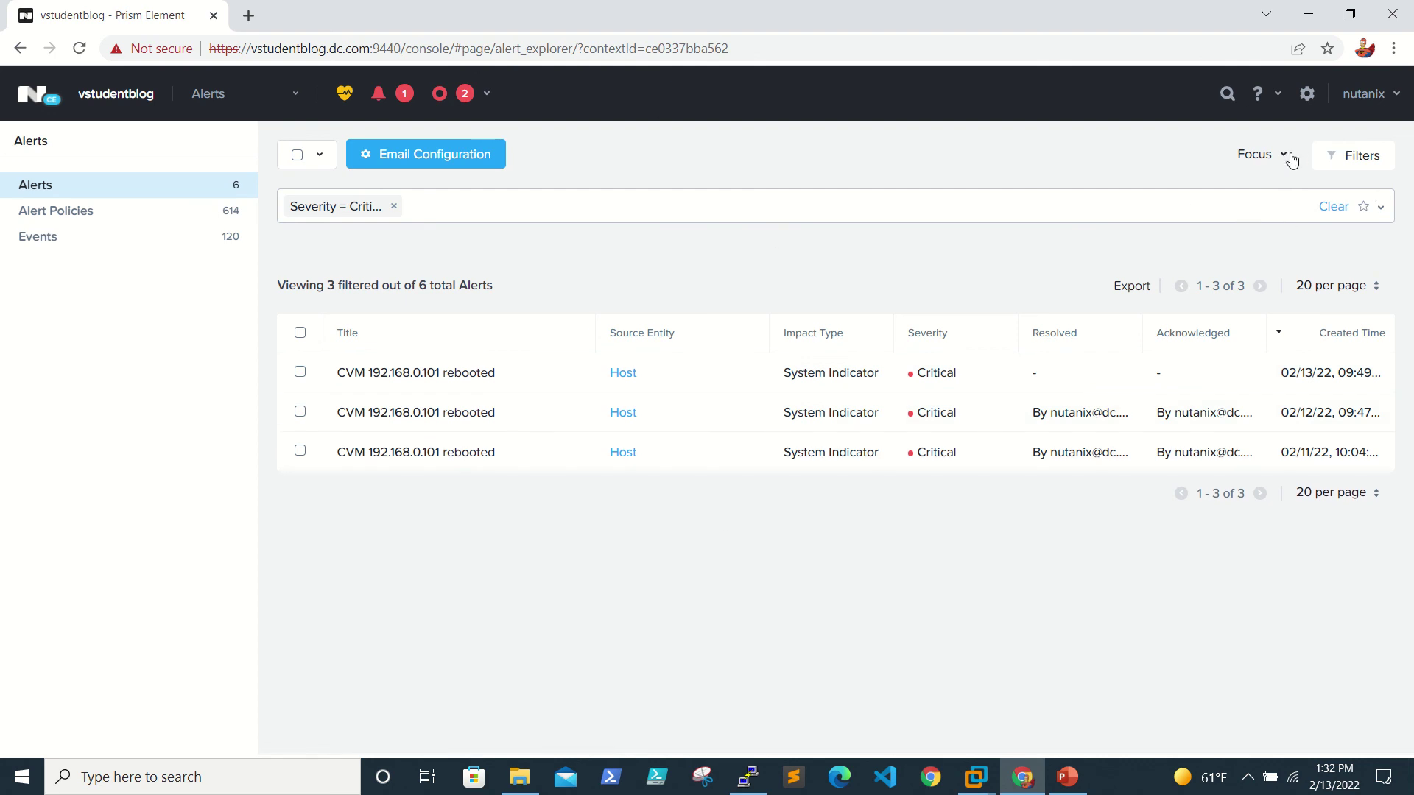
left_click(38, 96)
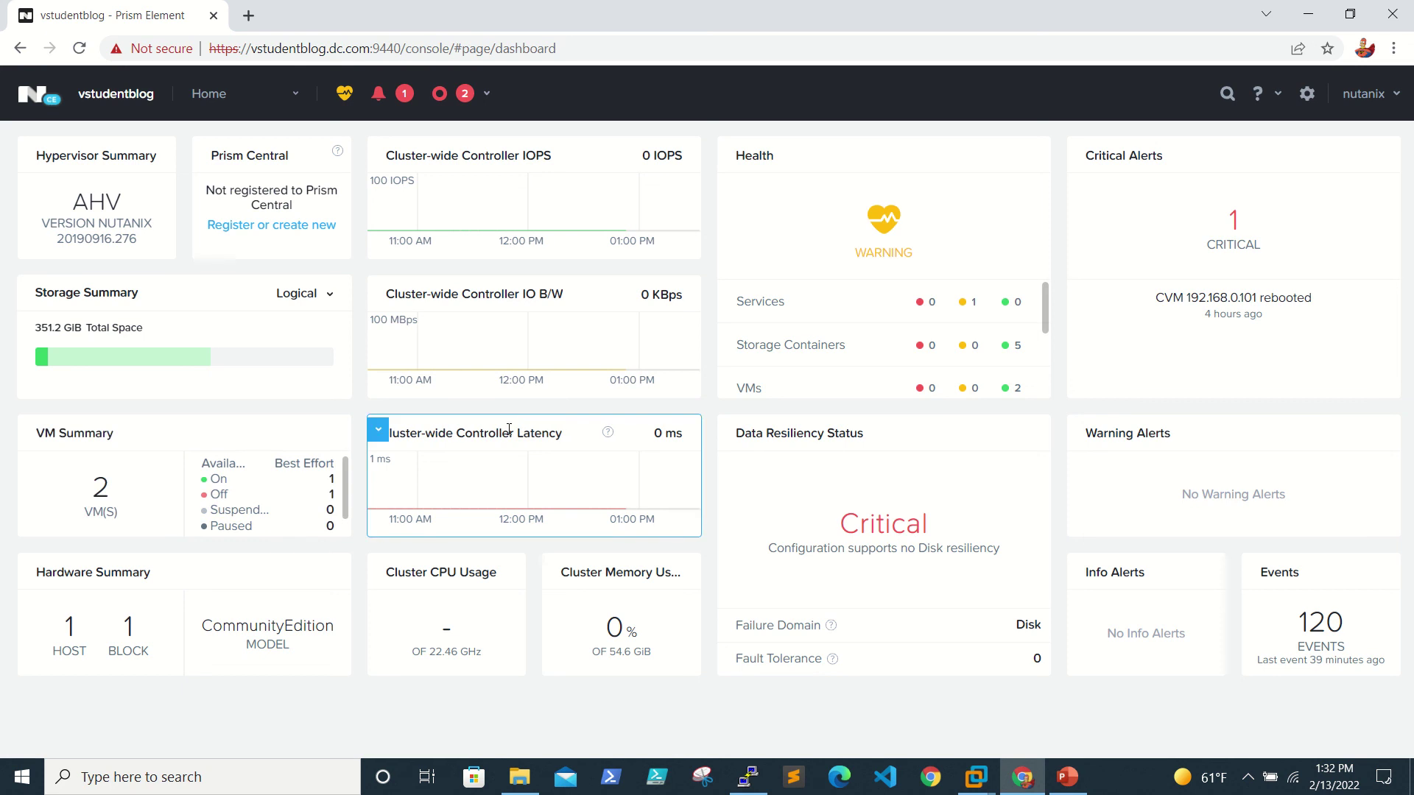
mouse_move(1311, 7)
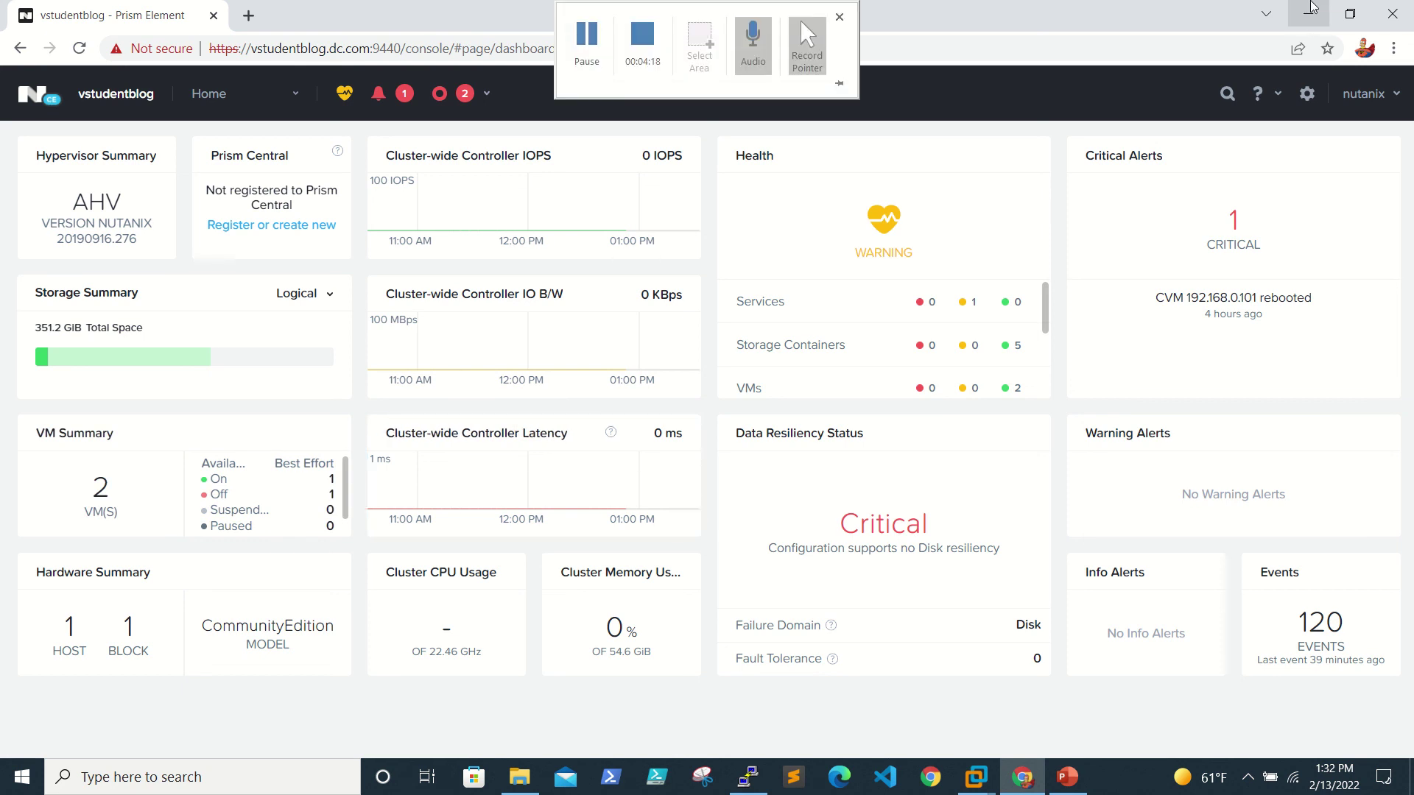
left_click(1311, 9)
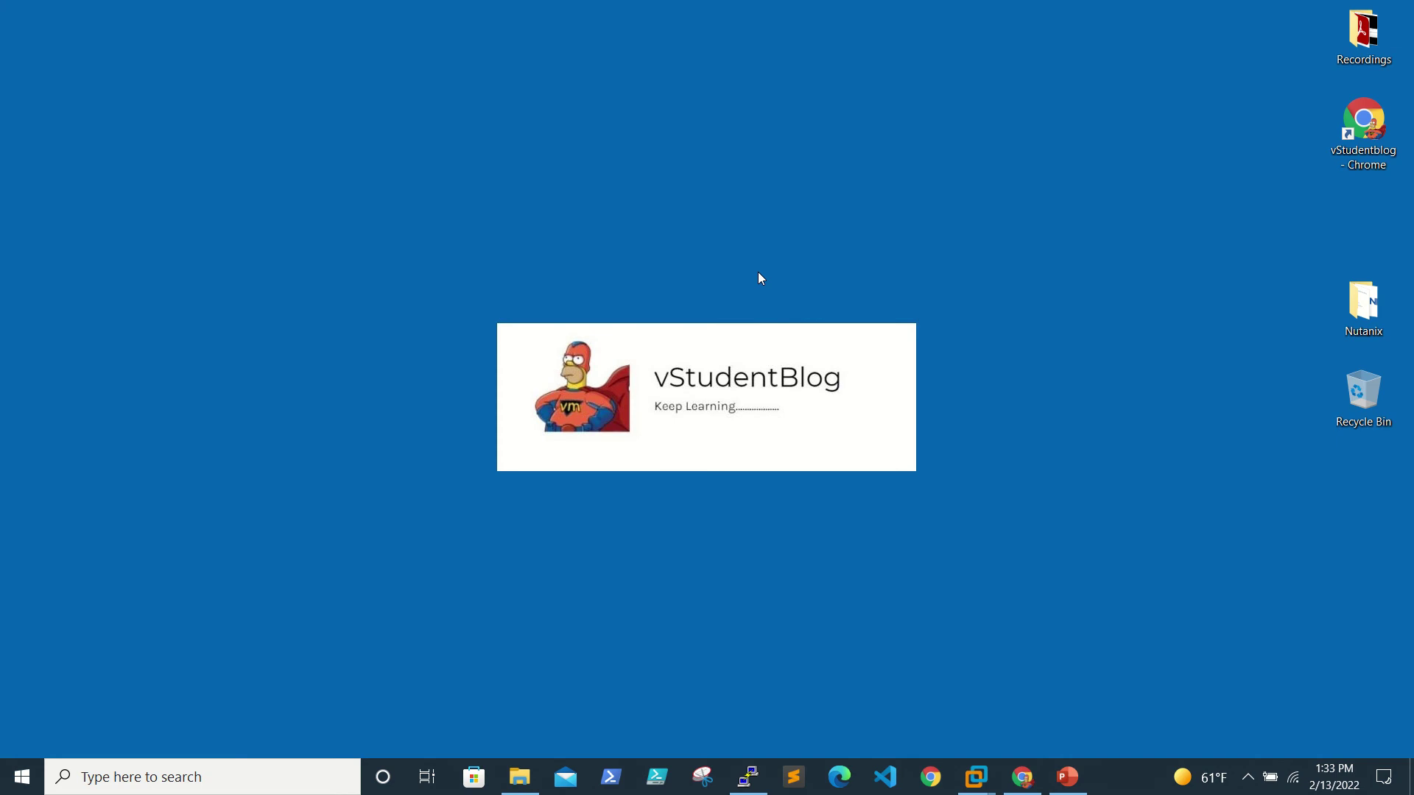
mouse_move(670, 6)
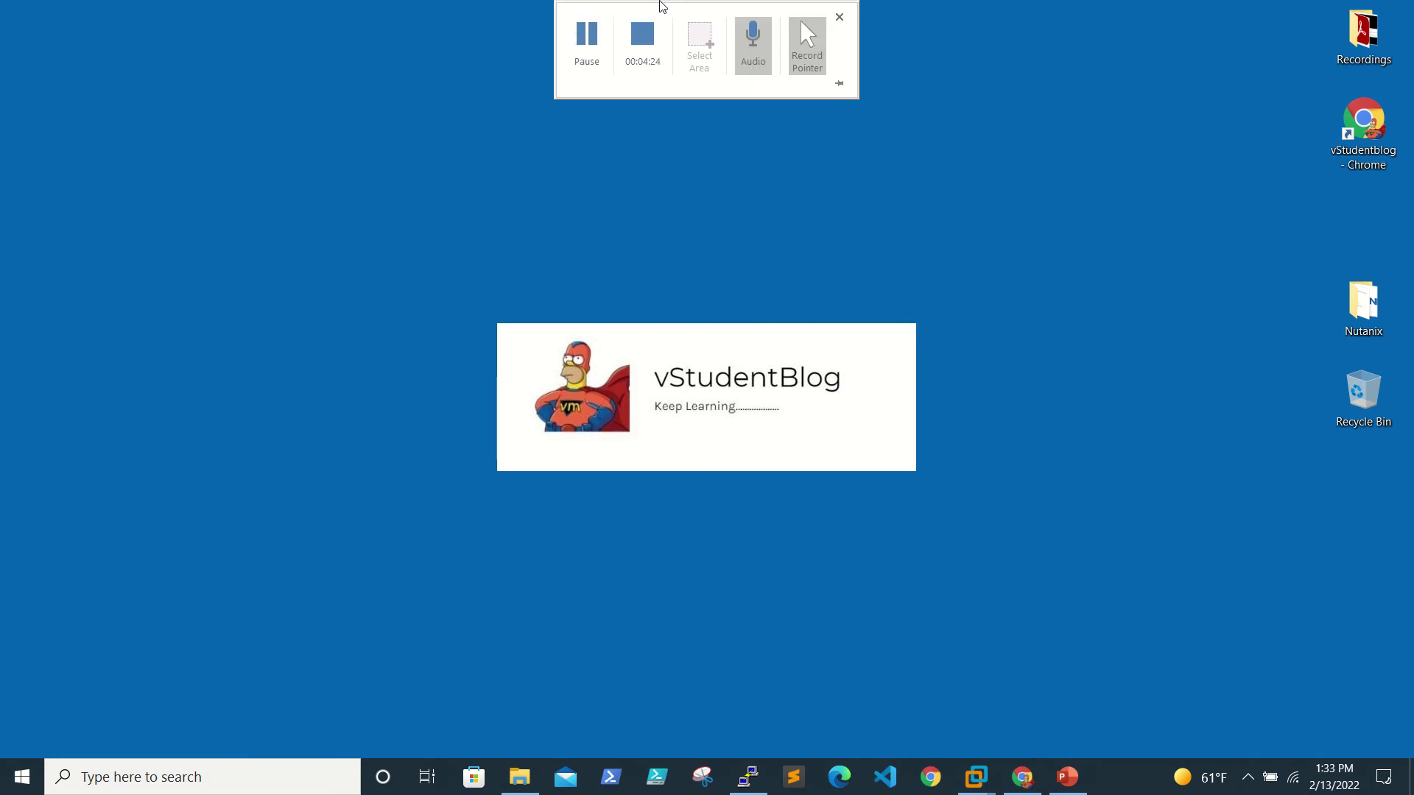